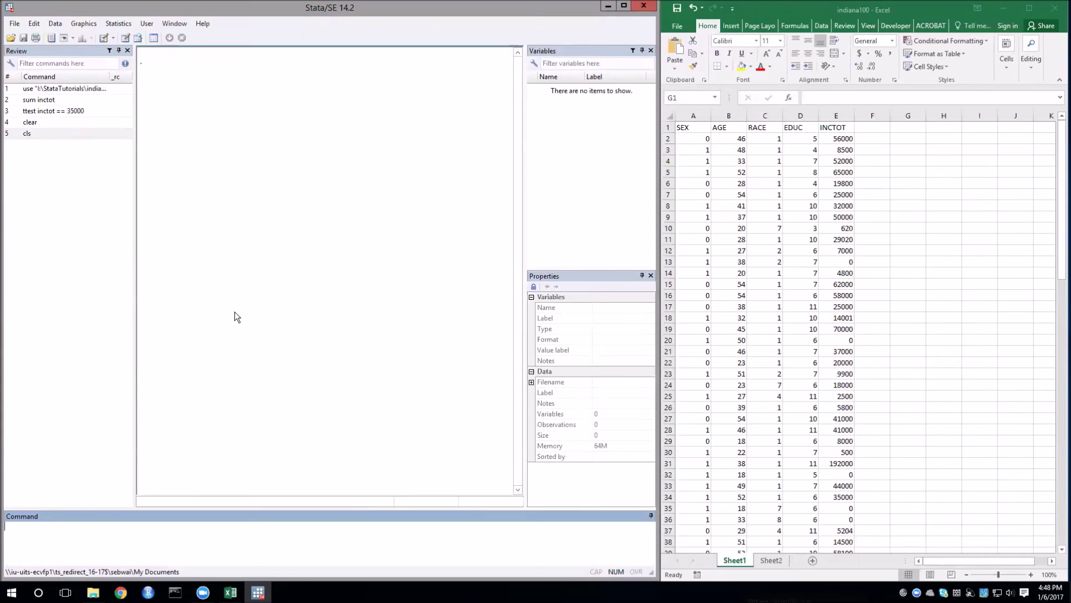
Paste and run use "I:\StataTutorials\indiana100.dta", clear in the Stata Command window.
text(use "I:\StataTutorials\indiana100.dta", clear)
key(Return)
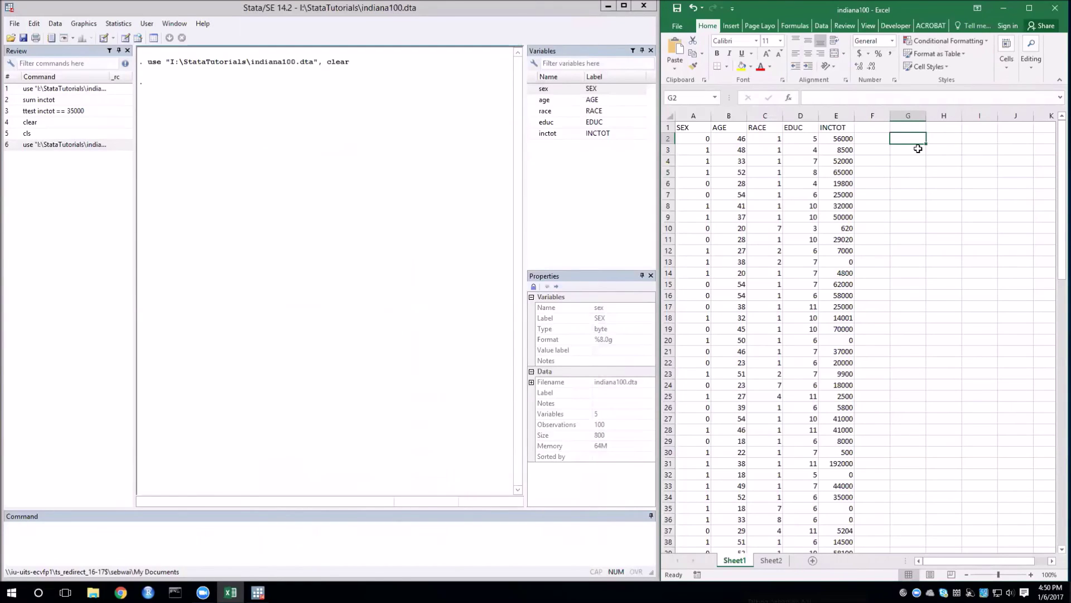
Enter the labels S1, S0, N1 and N0 down cells G2 to G5.
text(S)
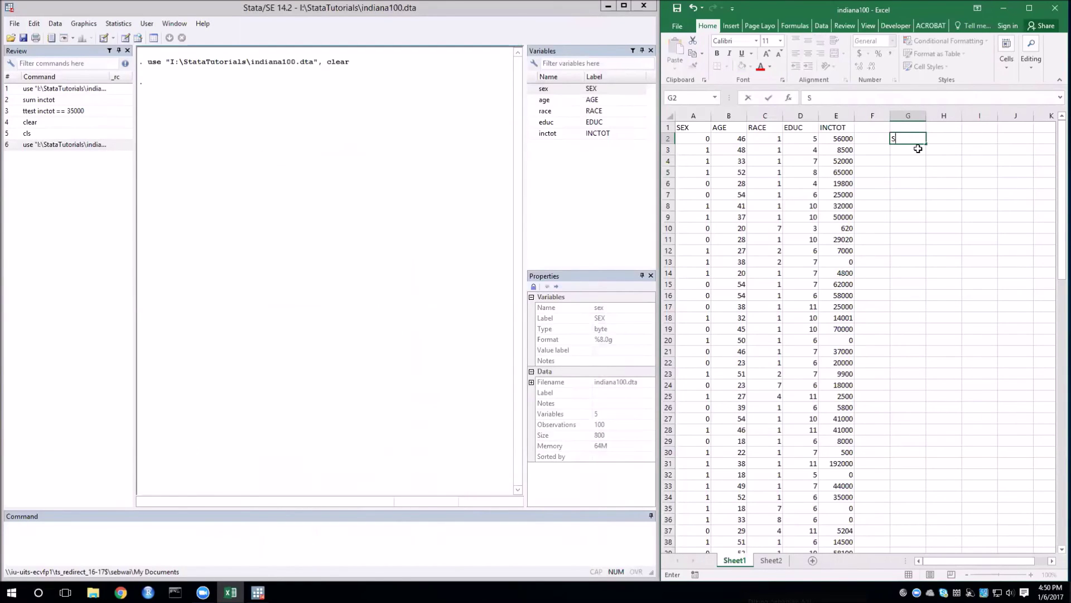
text(1)
key(Return)
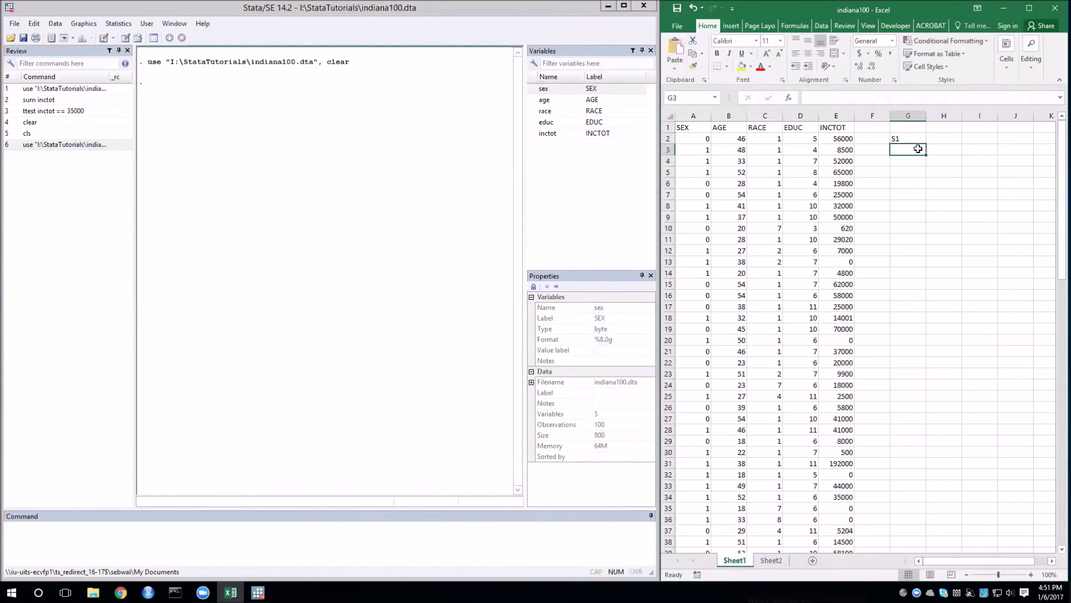
text(S1)
key(BackSpace)
text(0)
key(Return)
text(N1)
key(Return)
text(N1)
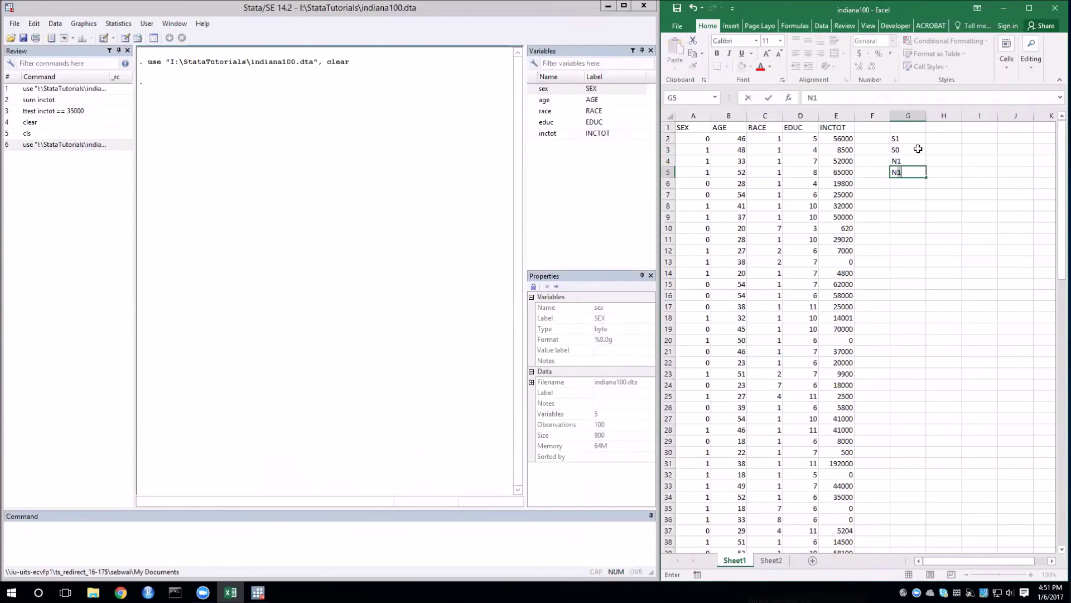
key(BackSpace)
text(0)
key(Return)
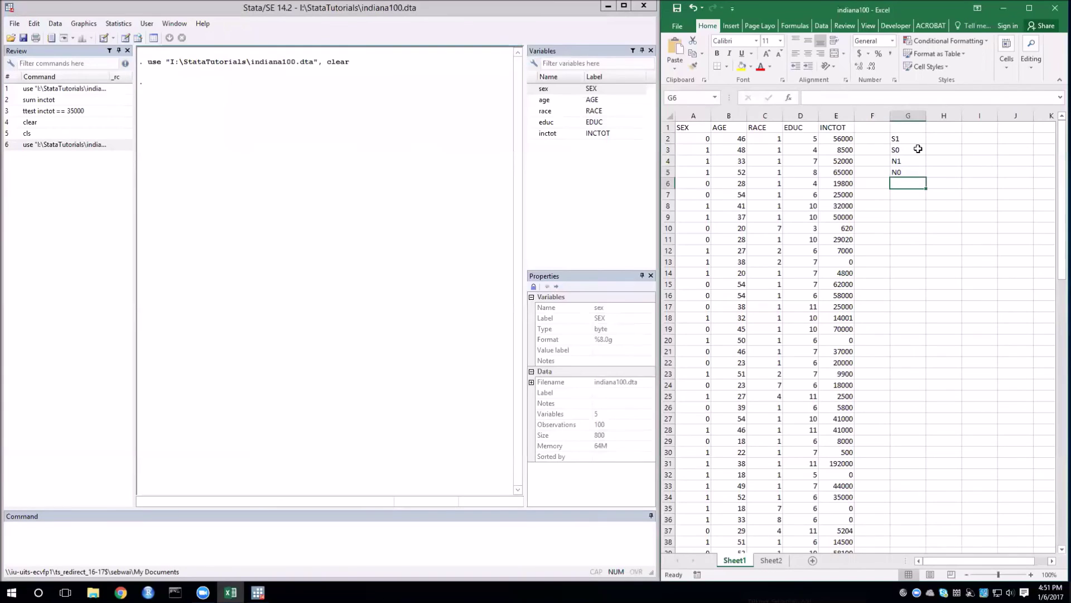
Add the ATE and null labels in G6 and G7, then select cell A1.
text(ATE)
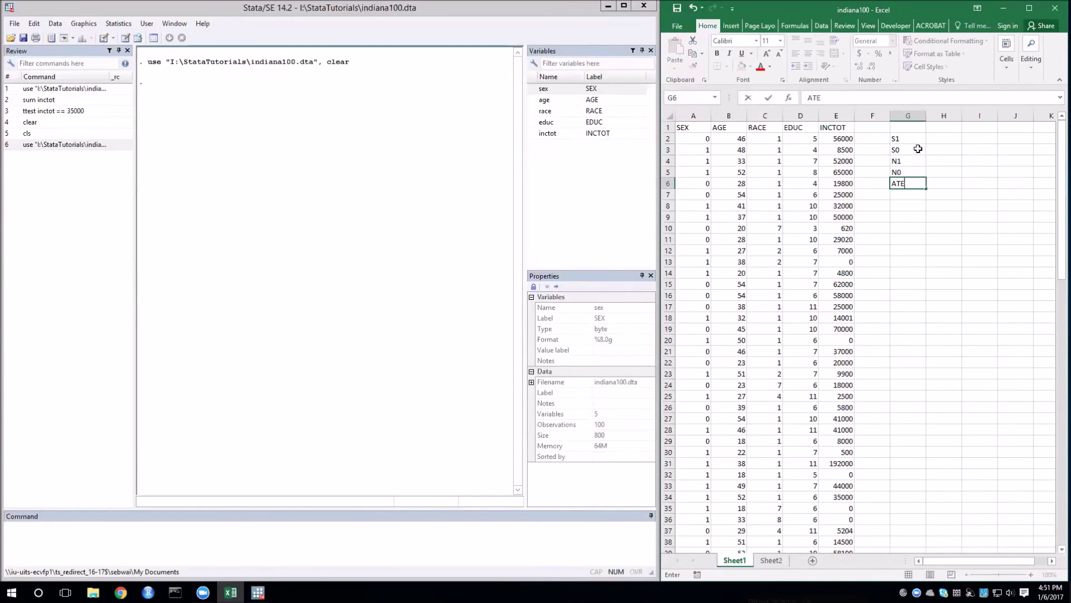
key(Return)
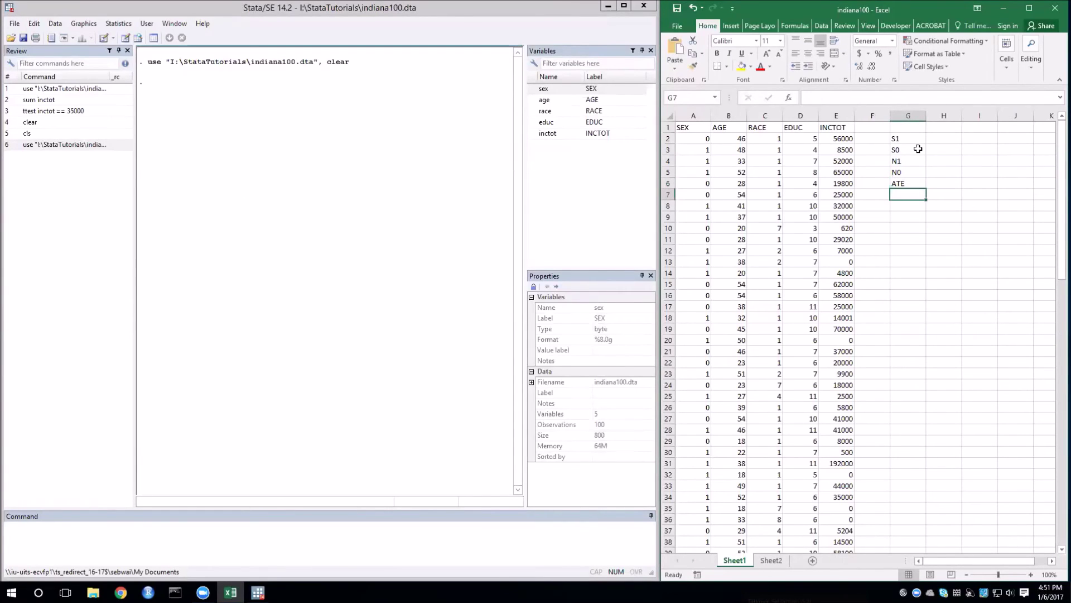
text(null)
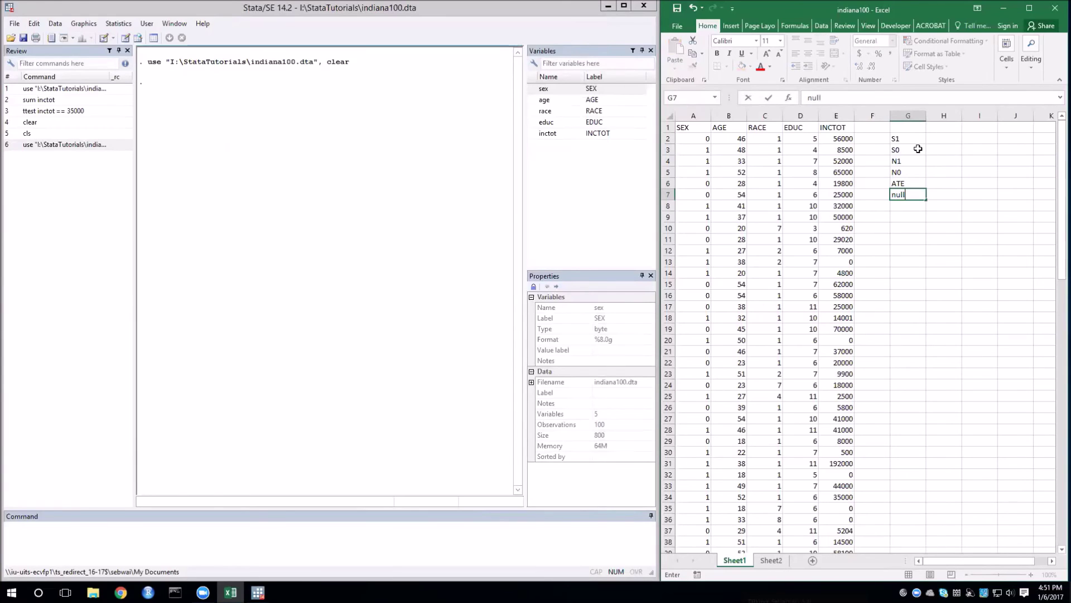
click(943, 138)
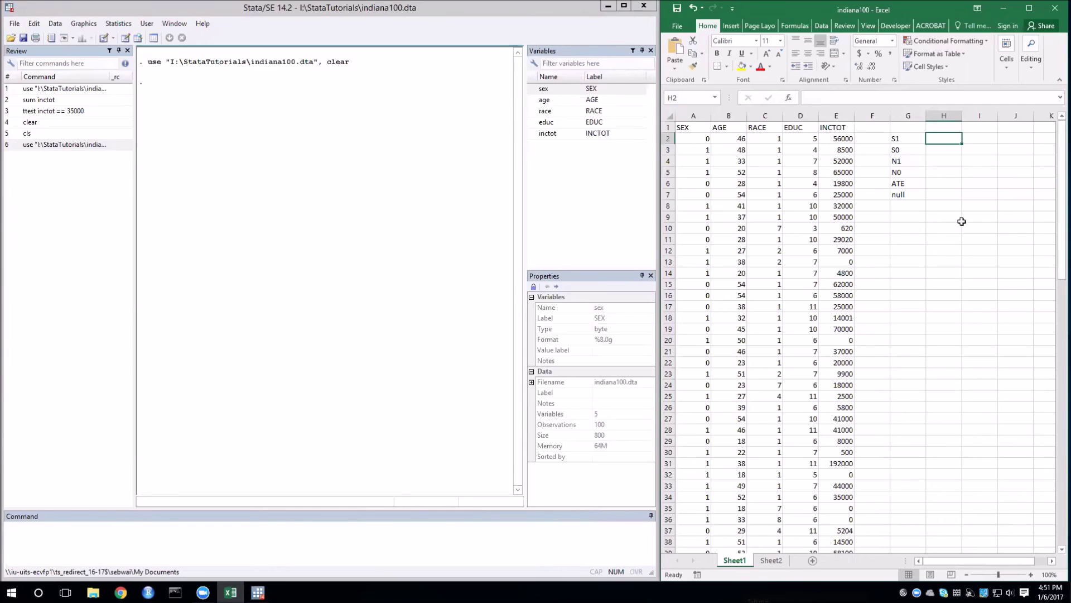
click(693, 124)
Sort the data range A1:E101 by SEX, smallest to largest.
key(ctrl+shift+Right)
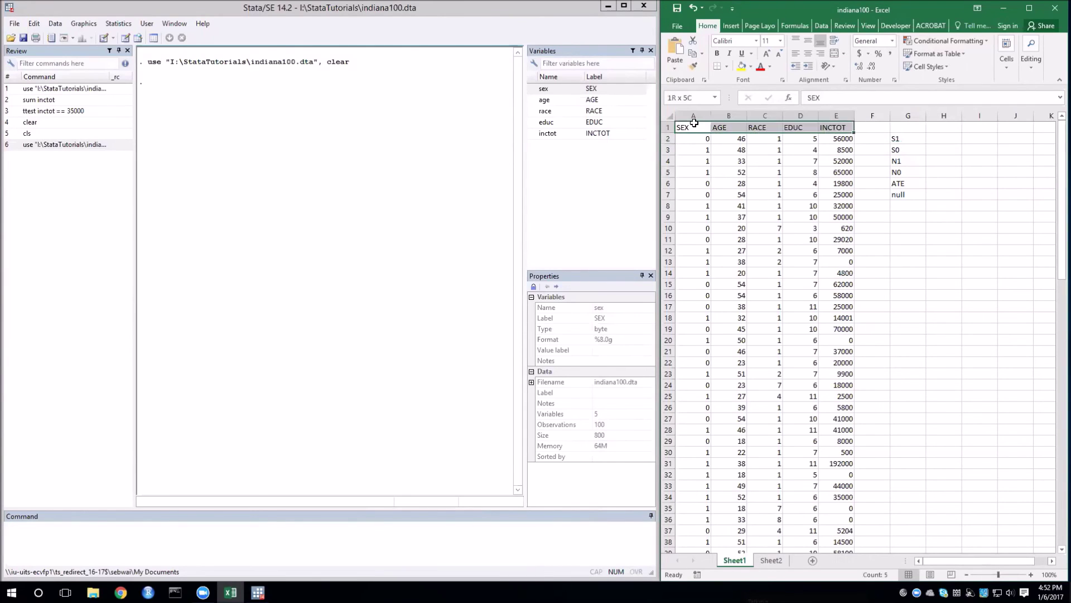
key(ctrl+shift+Down)
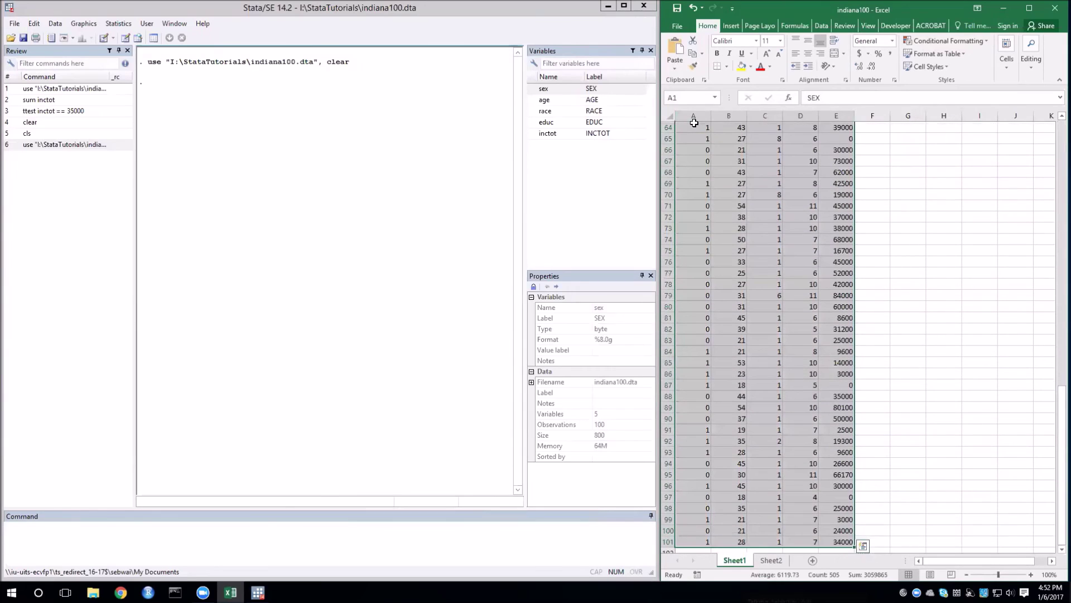
click(822, 25)
click(818, 53)
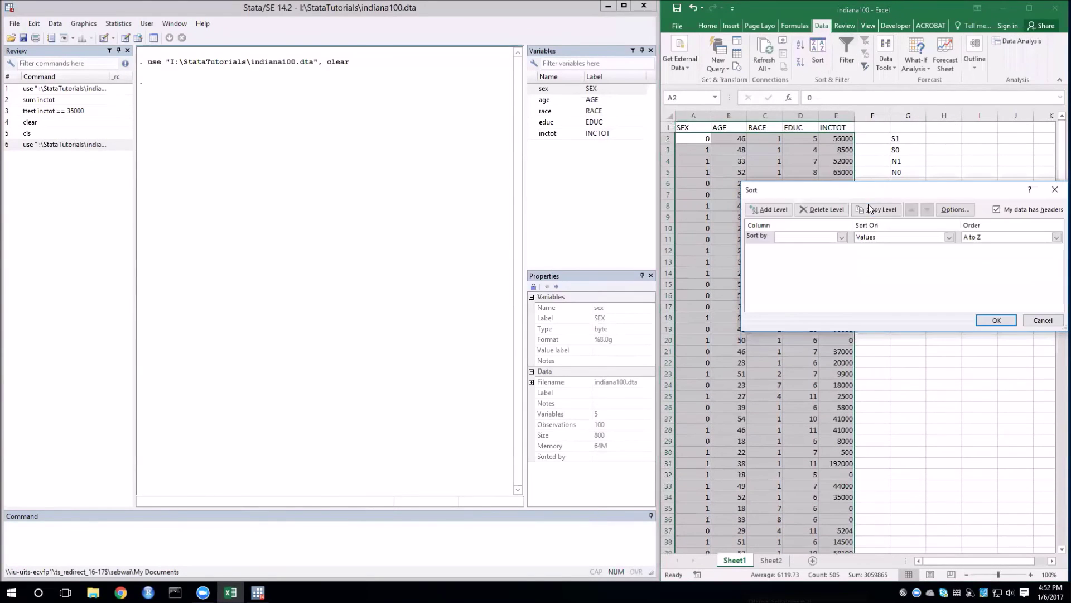
click(987, 236)
click(982, 238)
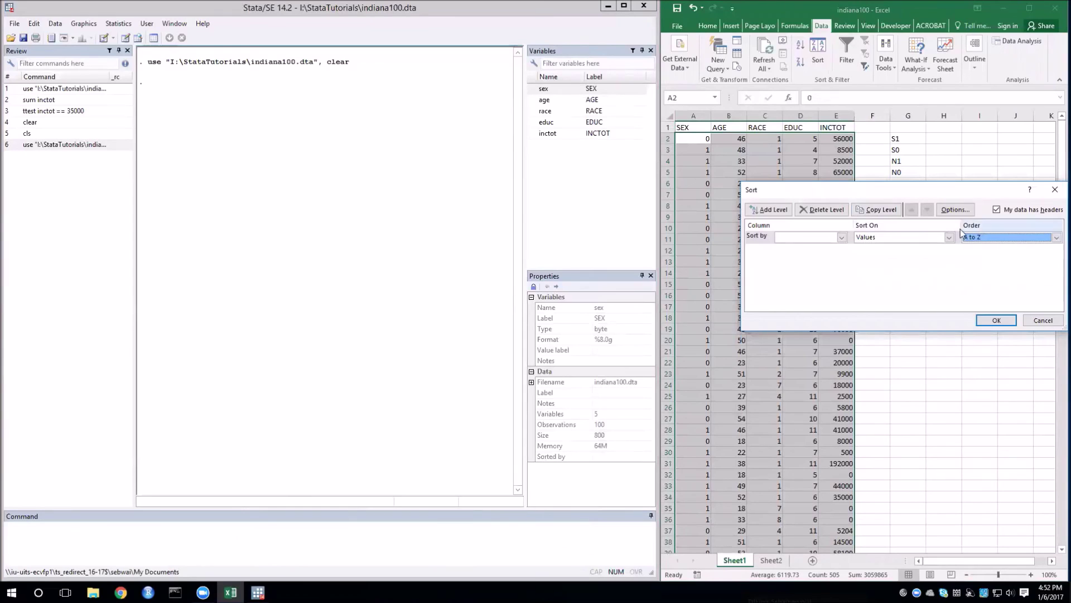
click(796, 234)
click(805, 248)
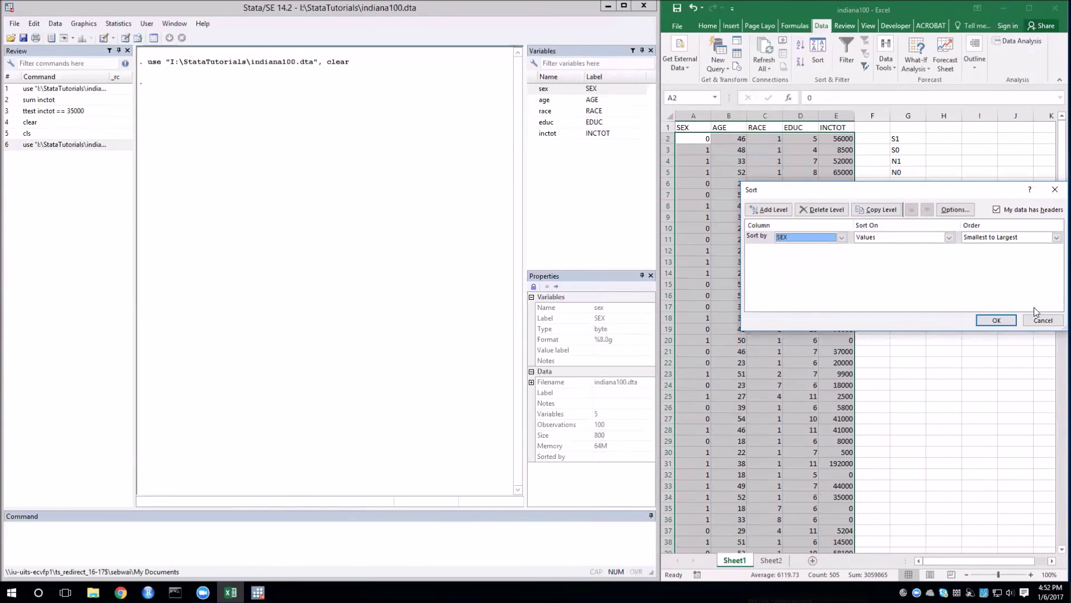
click(990, 321)
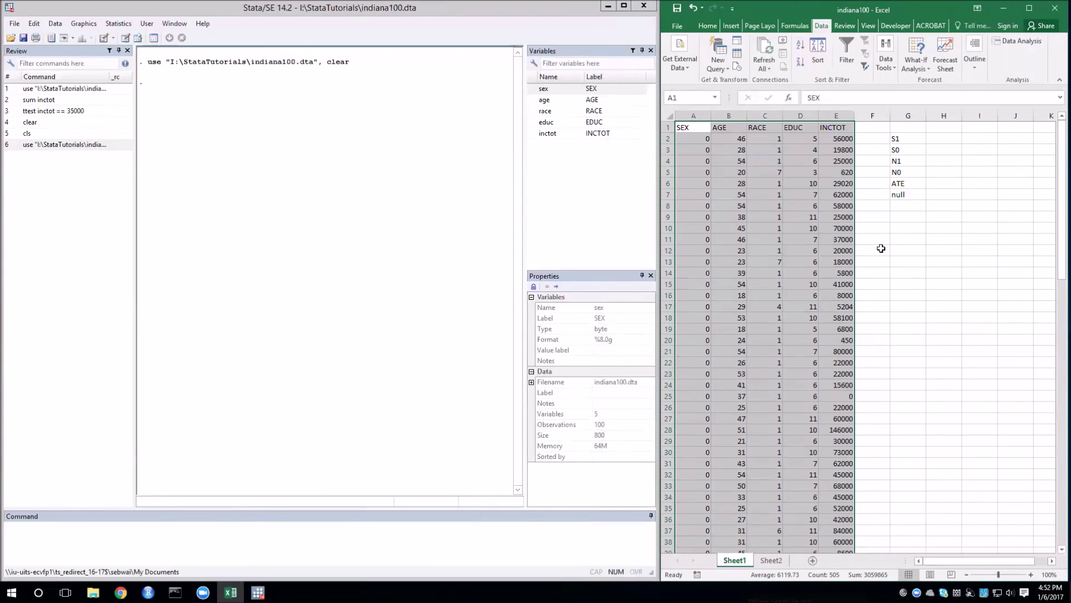
Rename the G2 and G3 labels to S1^2 and S0^2.
double_click(928, 139)
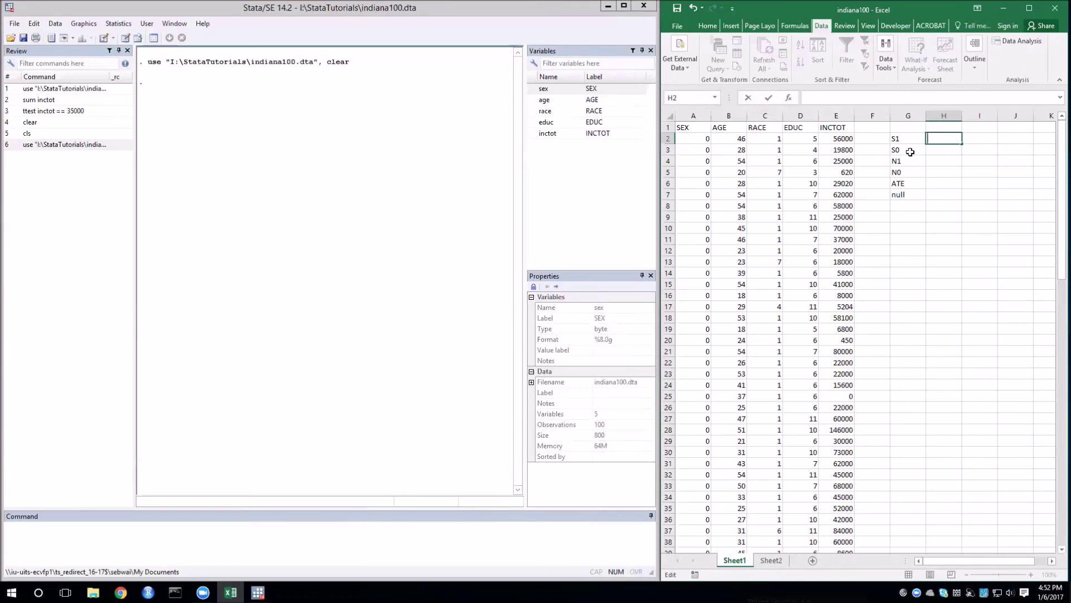
double_click(915, 140)
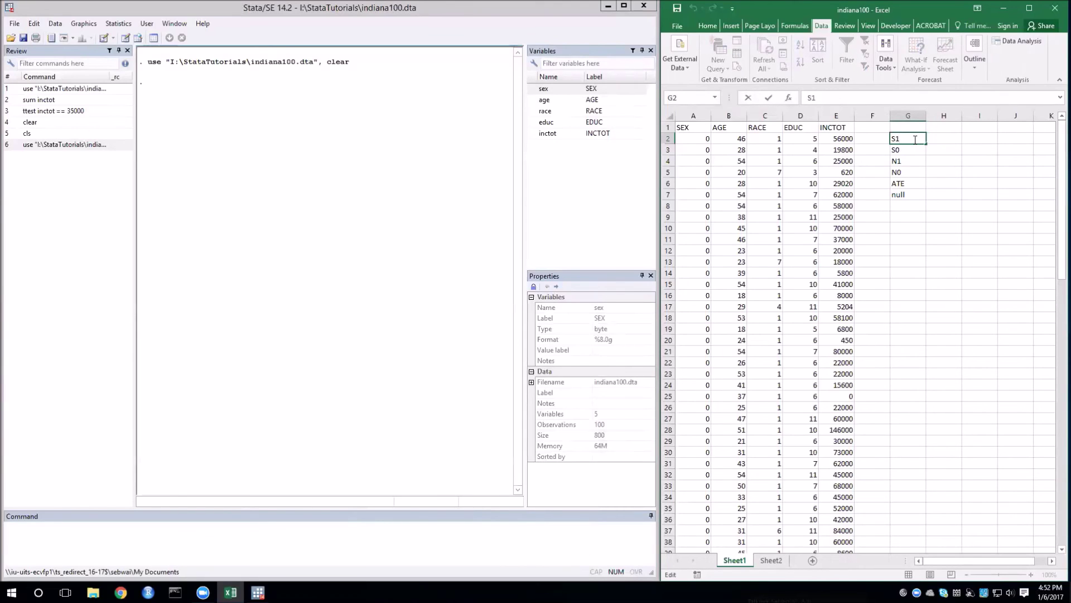
text(^2)
double_click(910, 148)
text(^2)
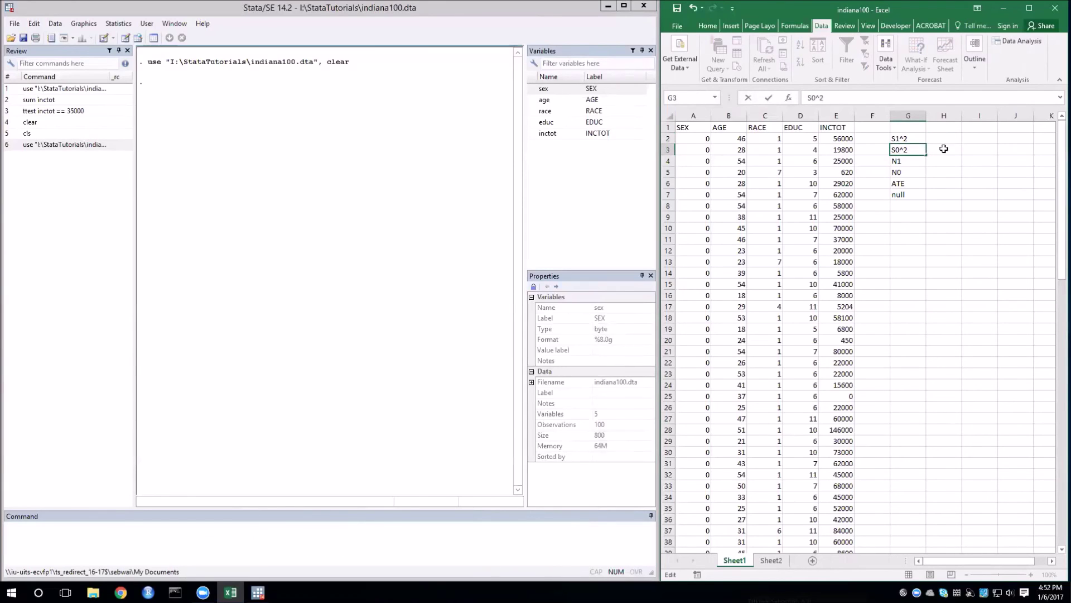
Enter =VAR.S(E50:E101) in H2 and =VAR.S(E2:E49) in H3.
click(945, 139)
text(=)
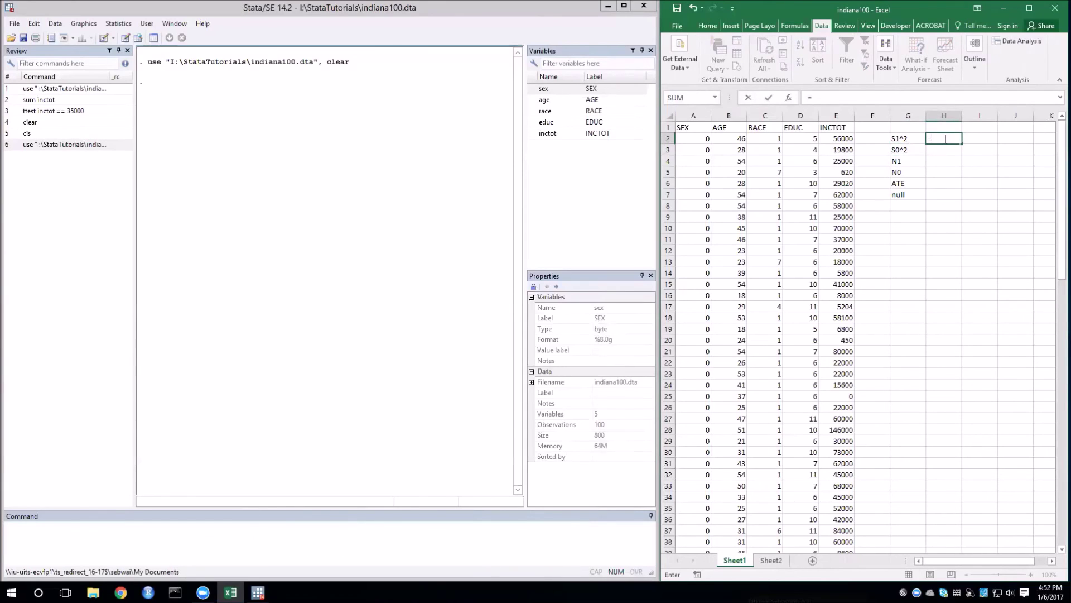
text(var)
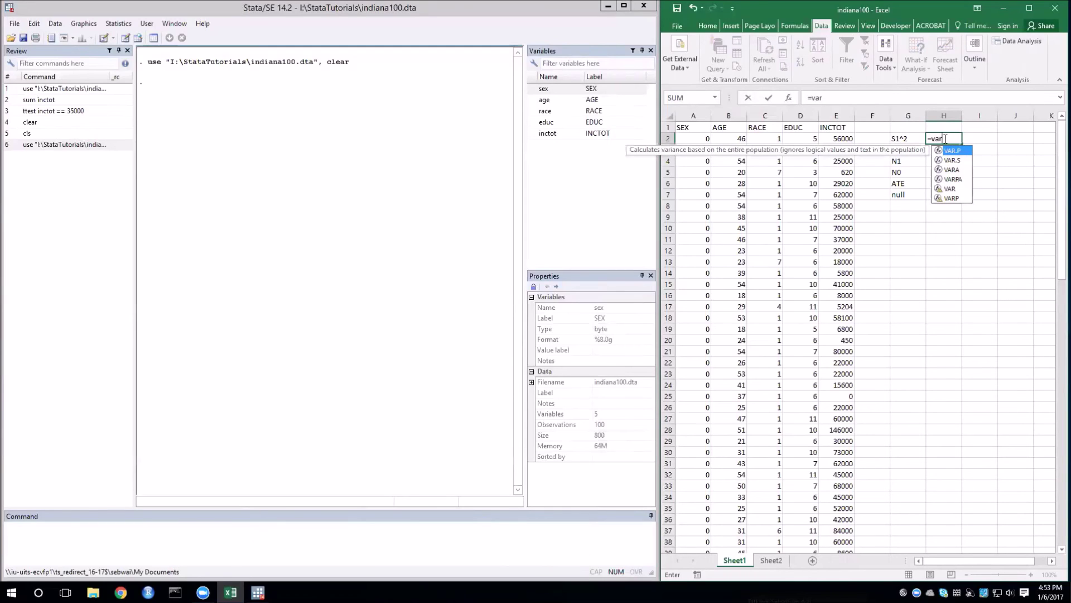
text(.s)
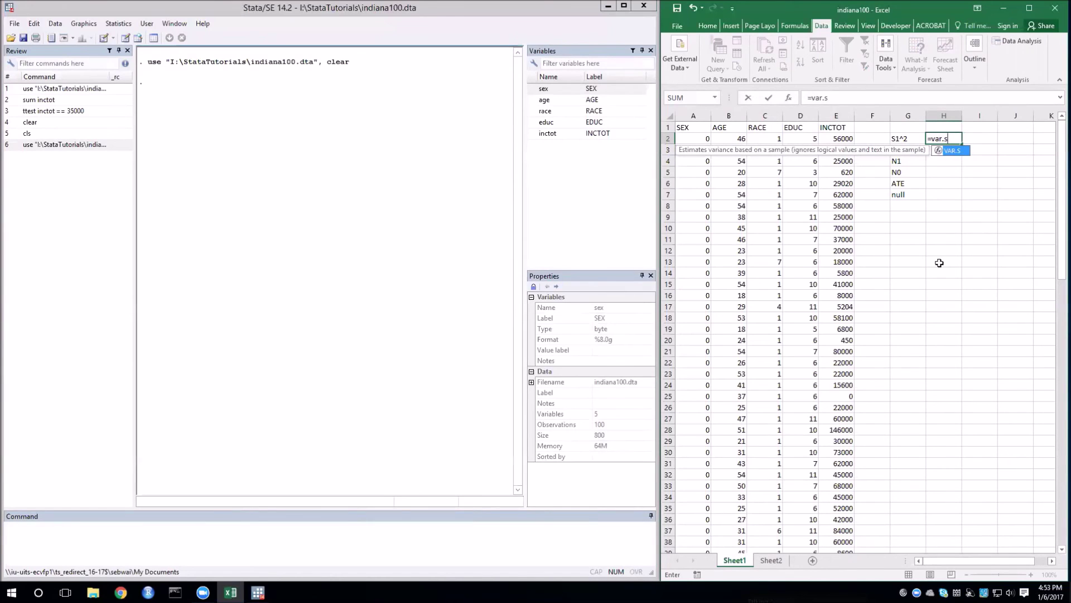
text(()
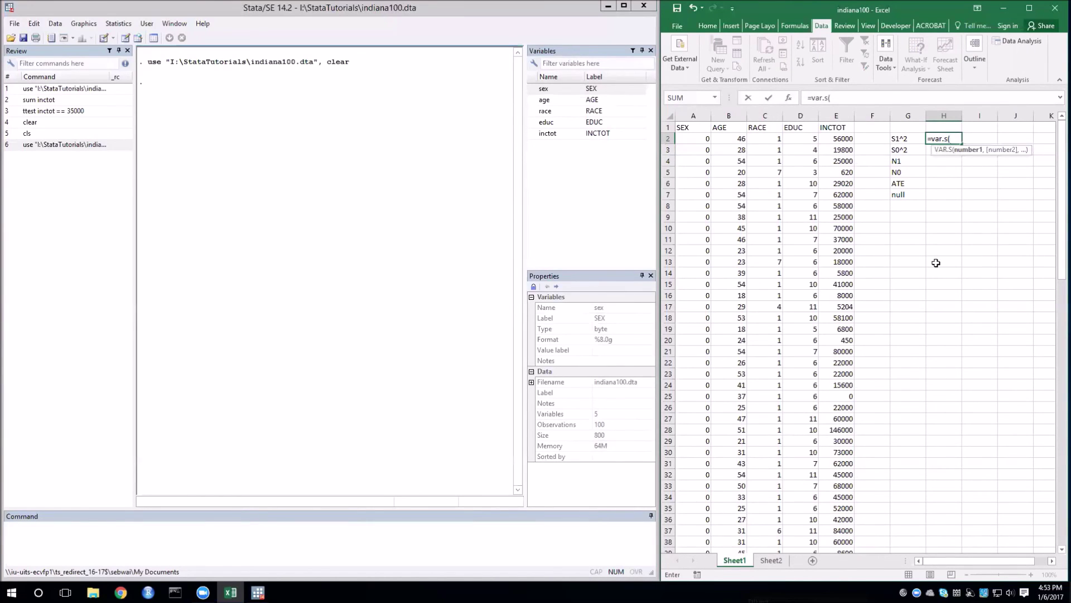
scroll(895, 277, down, 4)
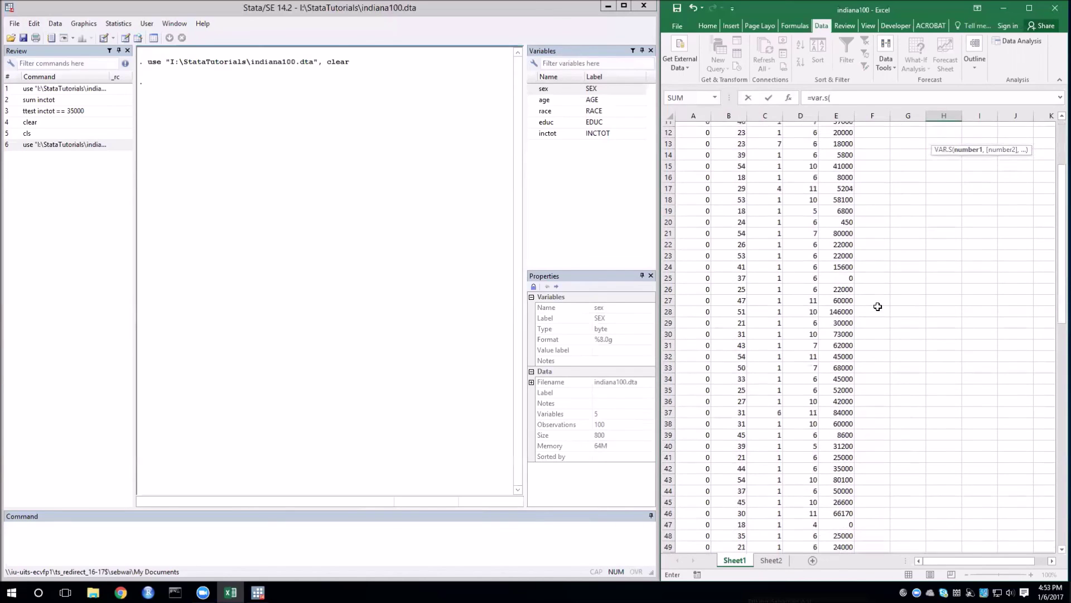
scroll(878, 306, down, 5)
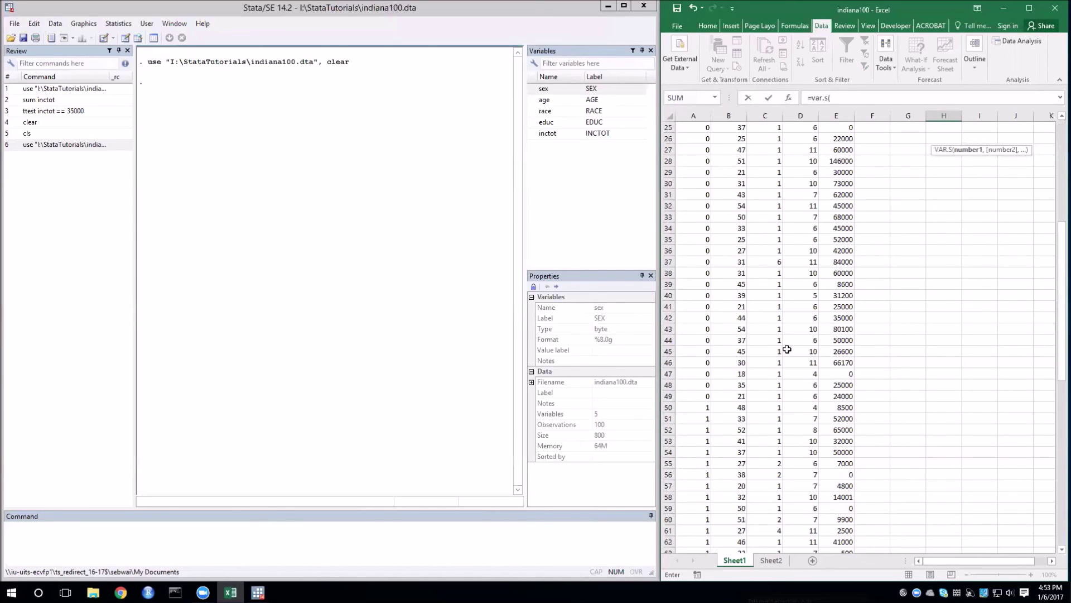
click(842, 408)
key(ctrl+shift+Down)
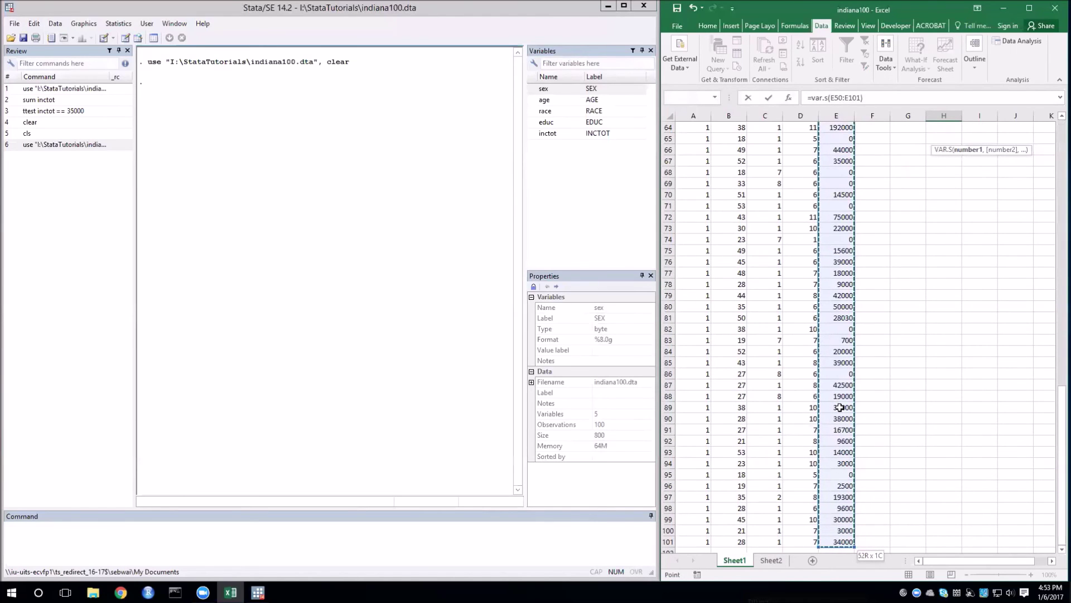
key(Return)
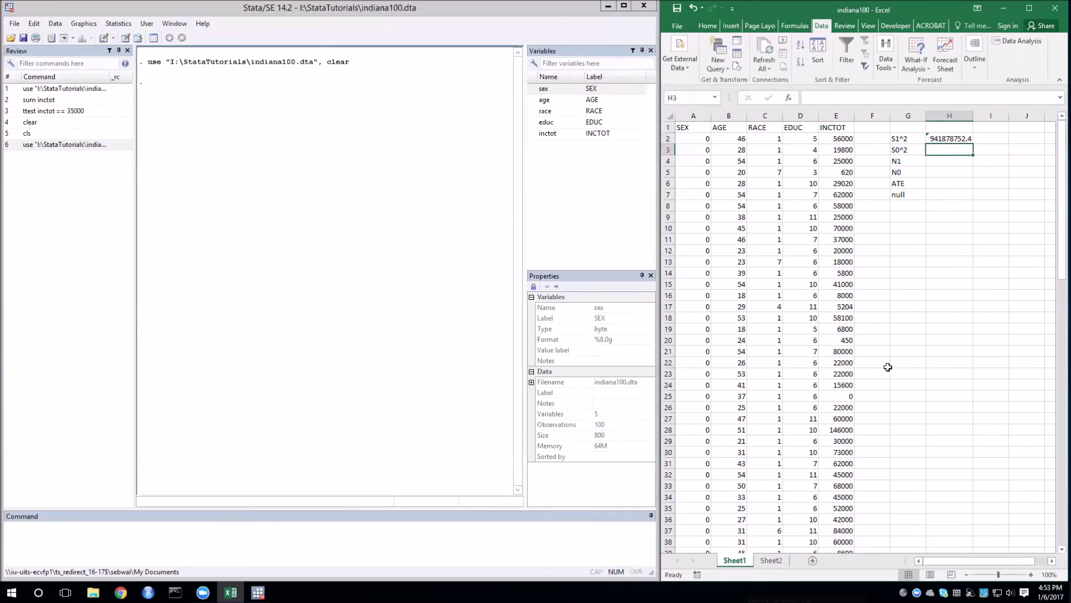
text(=)
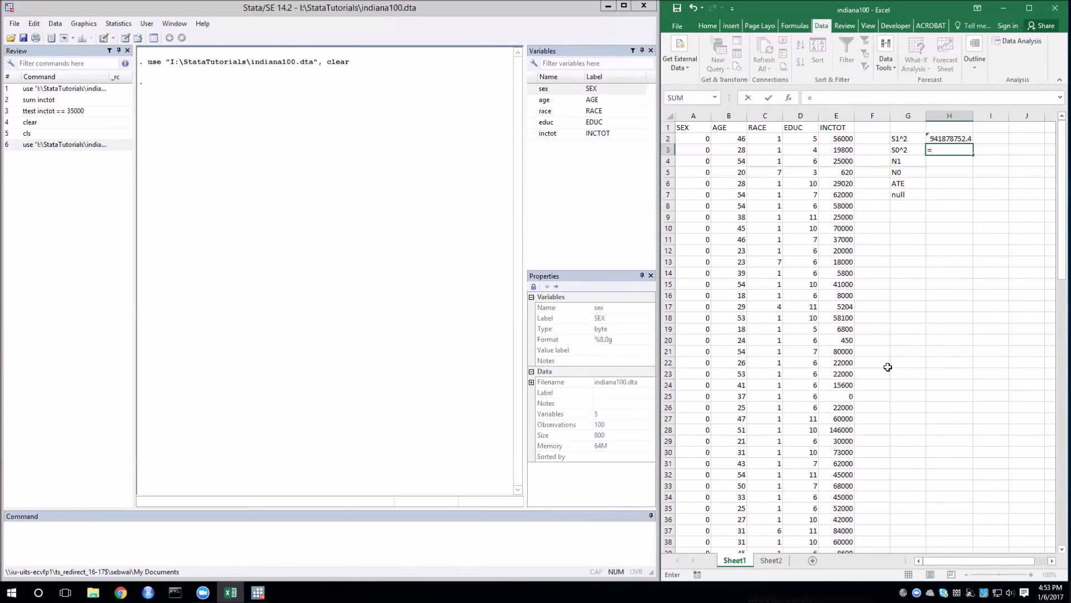
text(var.s()
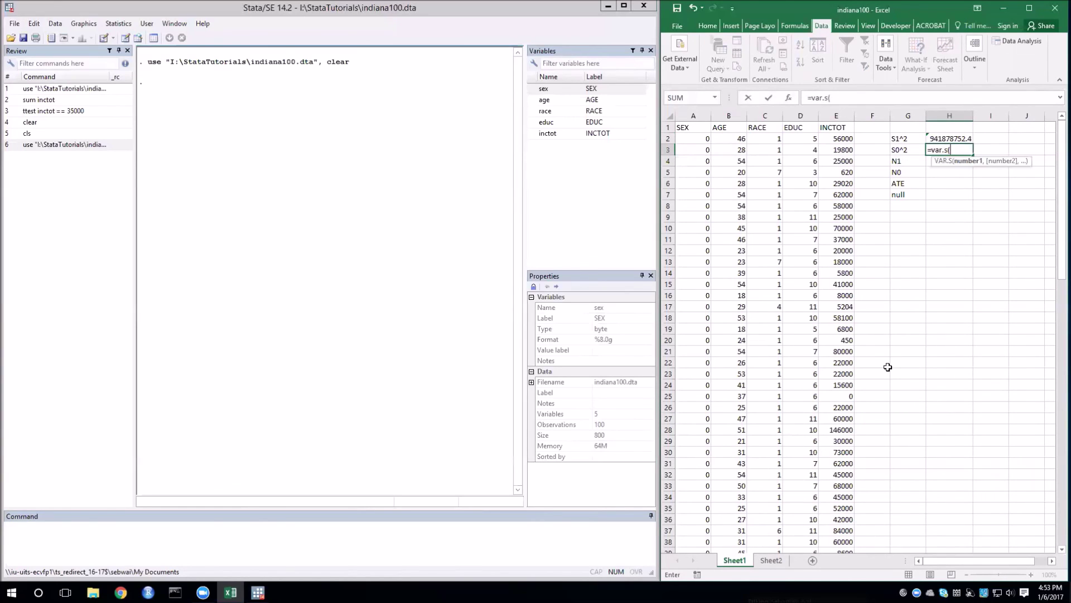
mouse_move(842, 138)
mouse_down()
mouse_move(853, 536)
mouse_move(862, 528)
mouse_move(839, 407)
mouse_move(851, 152)
mouse_up()
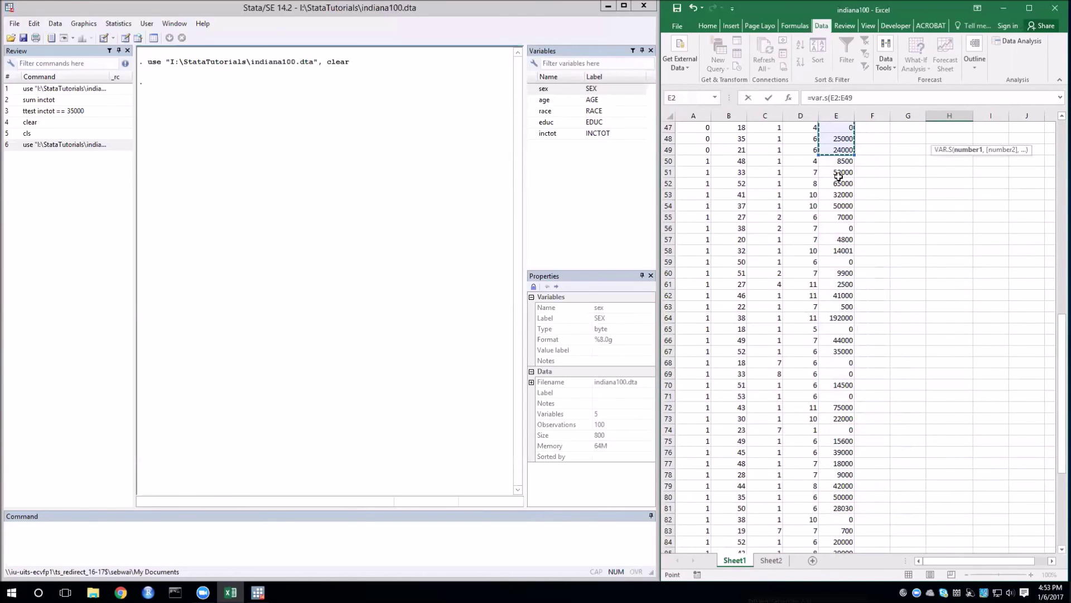
key(Return)
scroll(910, 208, up, 1)
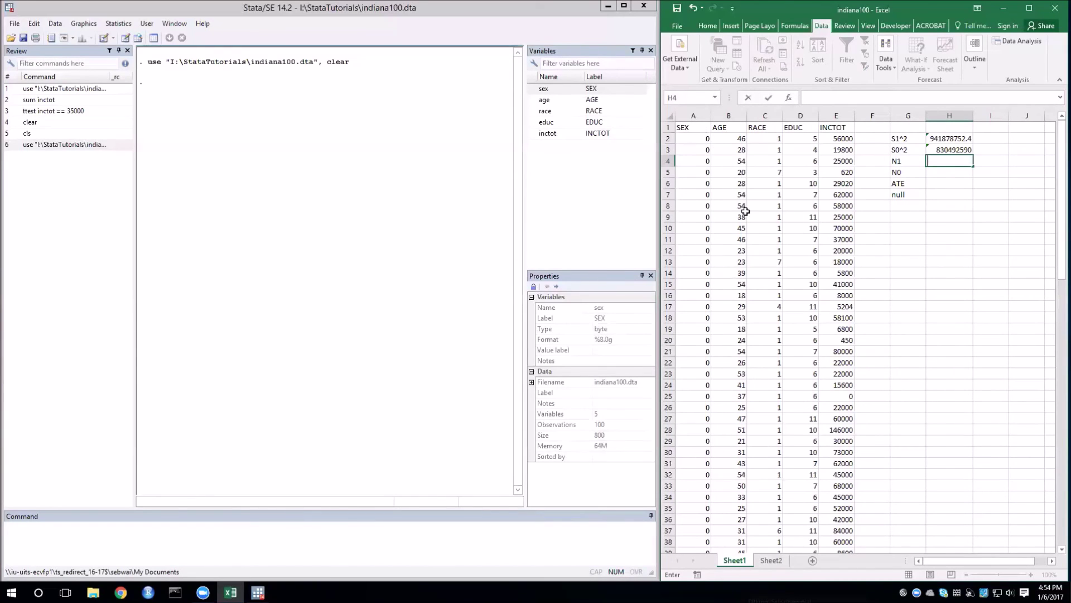
Type 48 into H5 beside the N0 label.
scroll(706, 231, down, 6)
scroll(708, 290, down, 6)
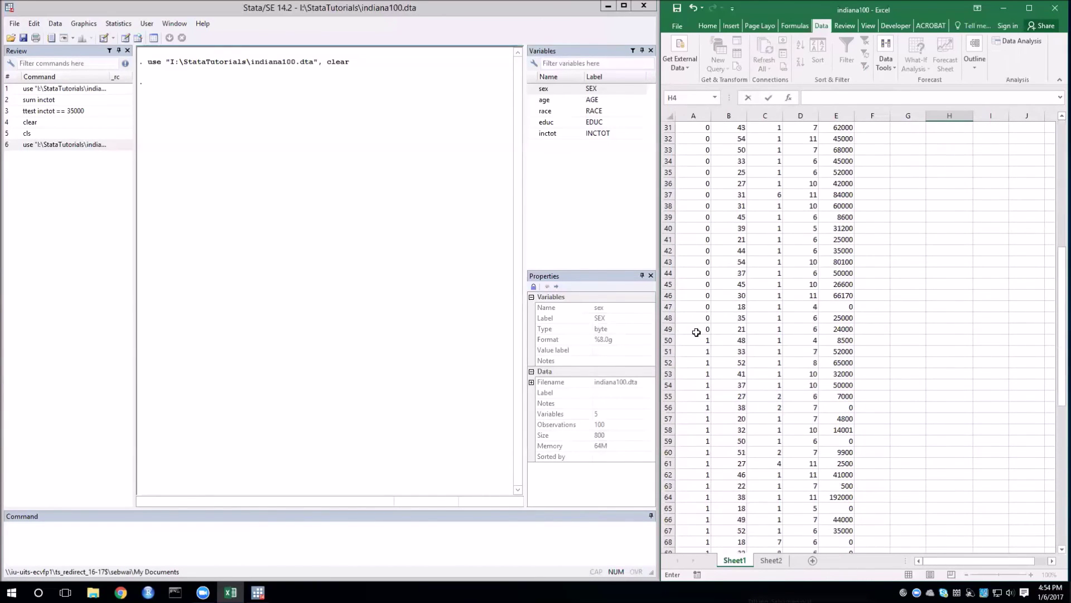
scroll(904, 326, up, 7)
scroll(906, 325, up, 5)
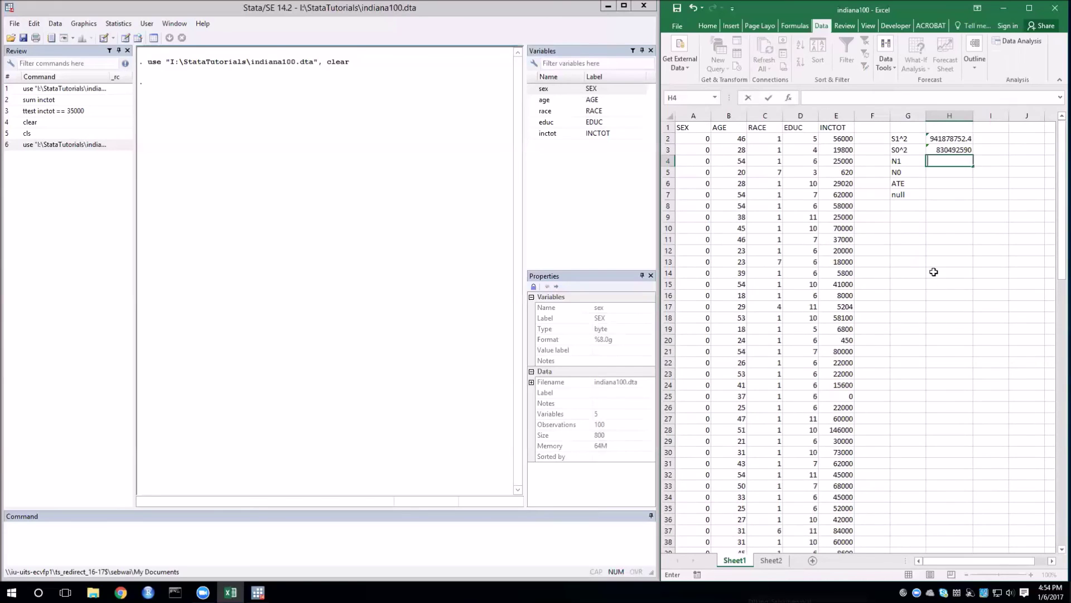
click(945, 172)
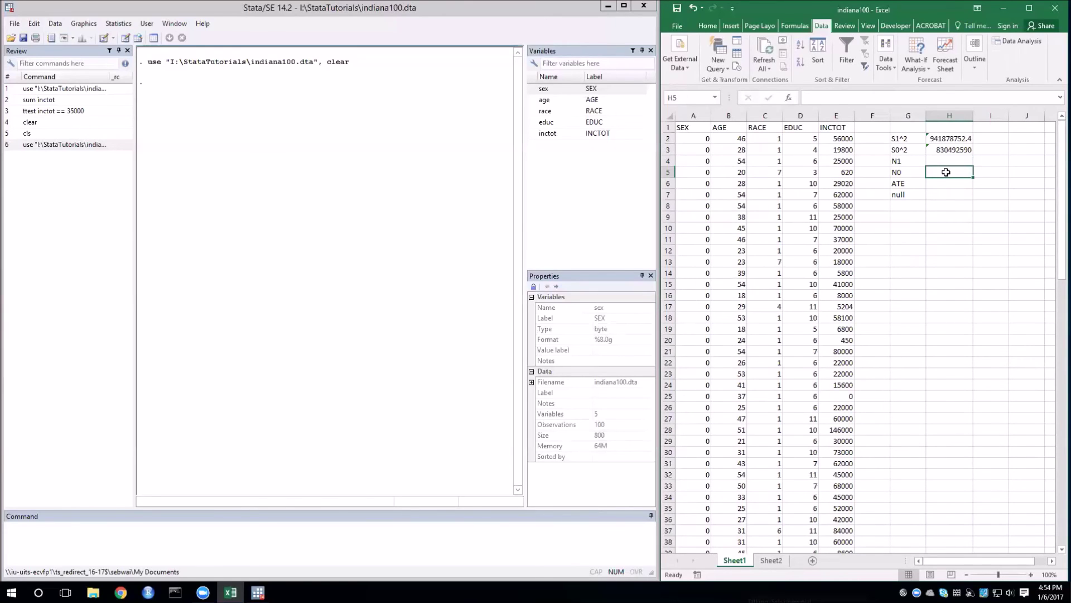
text(48)
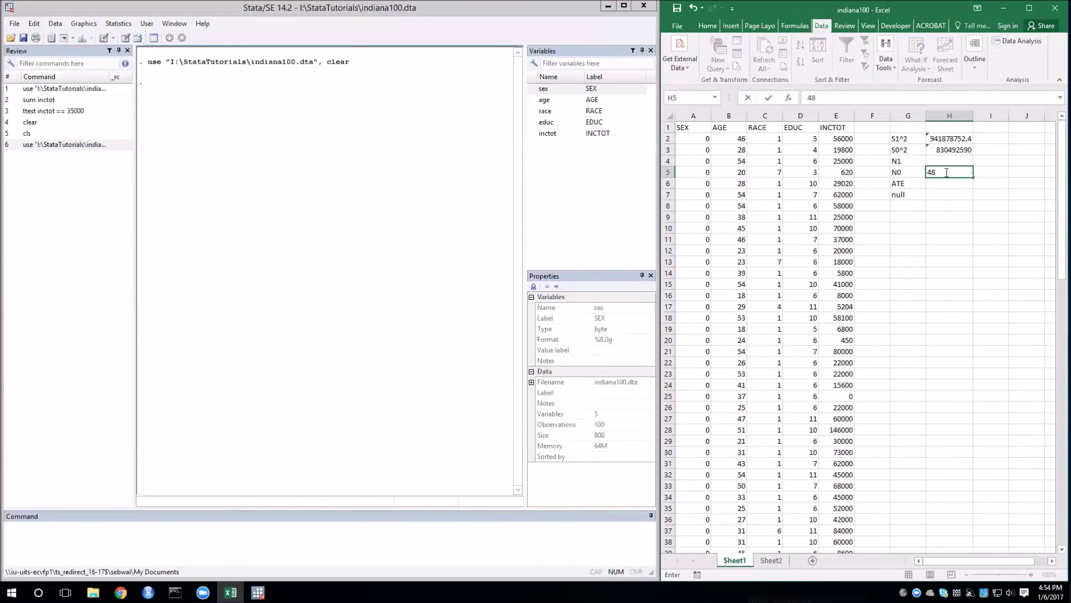
click(946, 161)
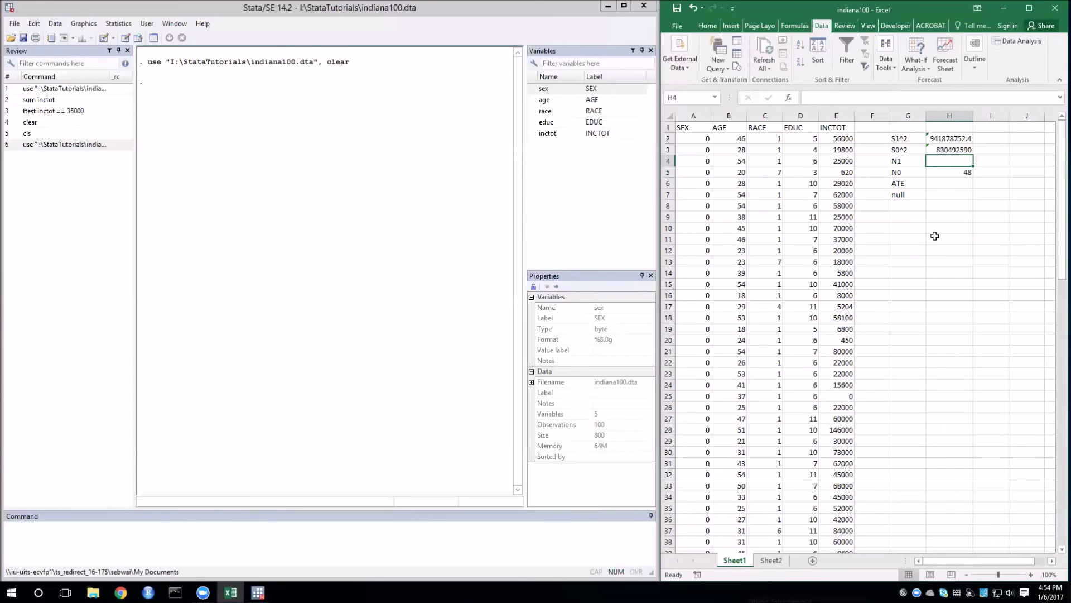
Enter 52 as the N1 sample size in H4.
text(52)
key(Return)
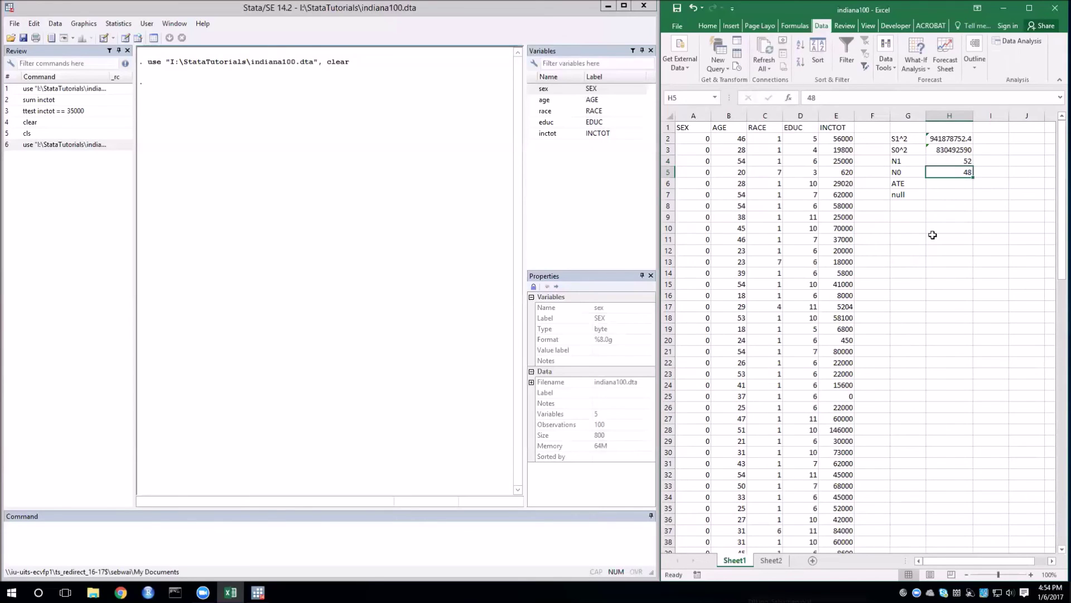
key(Down)
key(Down)
key(Down)
key(Down)
key(Down)
key(Down)
key(Down)
key(Down)
key(Down)
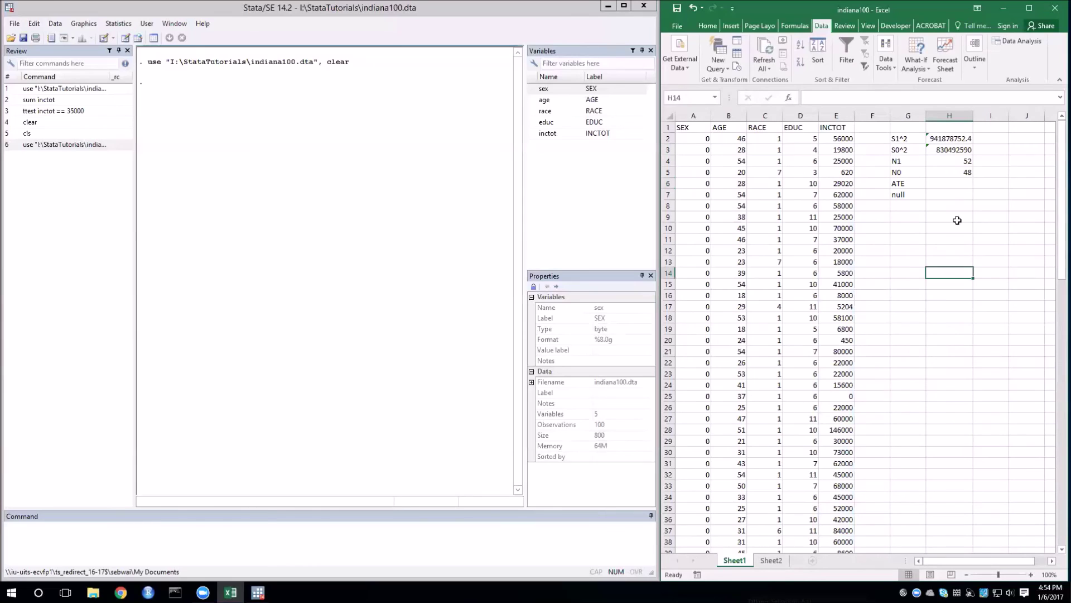
key(Up)
key(Up)
key(Up)
key(Up)
key(Up)
key(Up)
key(Up)
key(Up)
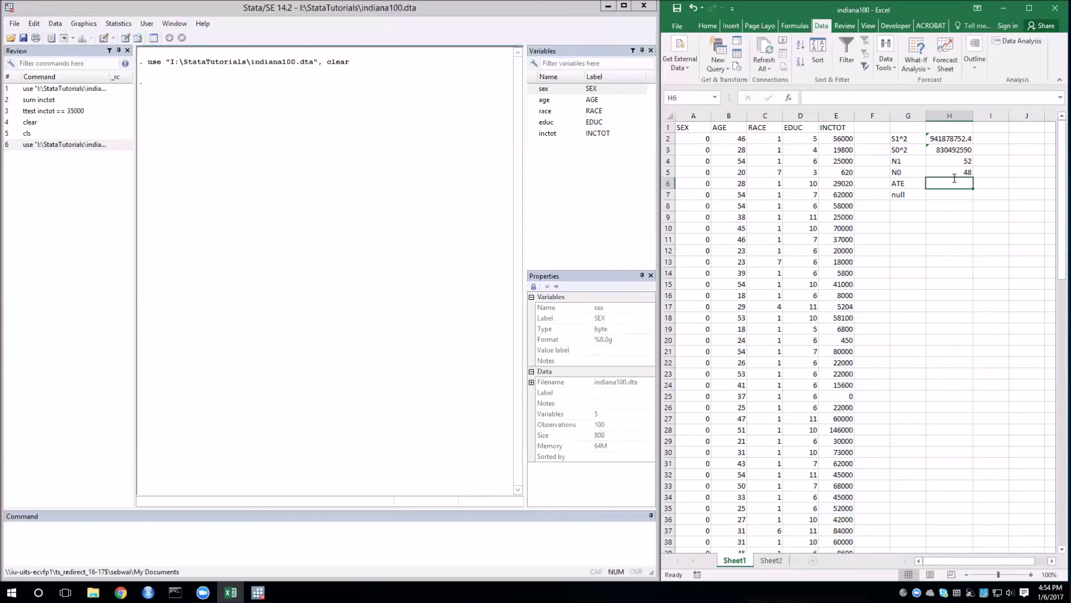
Set ATE in H6 to =AVERAGE(E50:E101)-AVERAGE(E2:E49), giving -15205.2244.
text(=average()
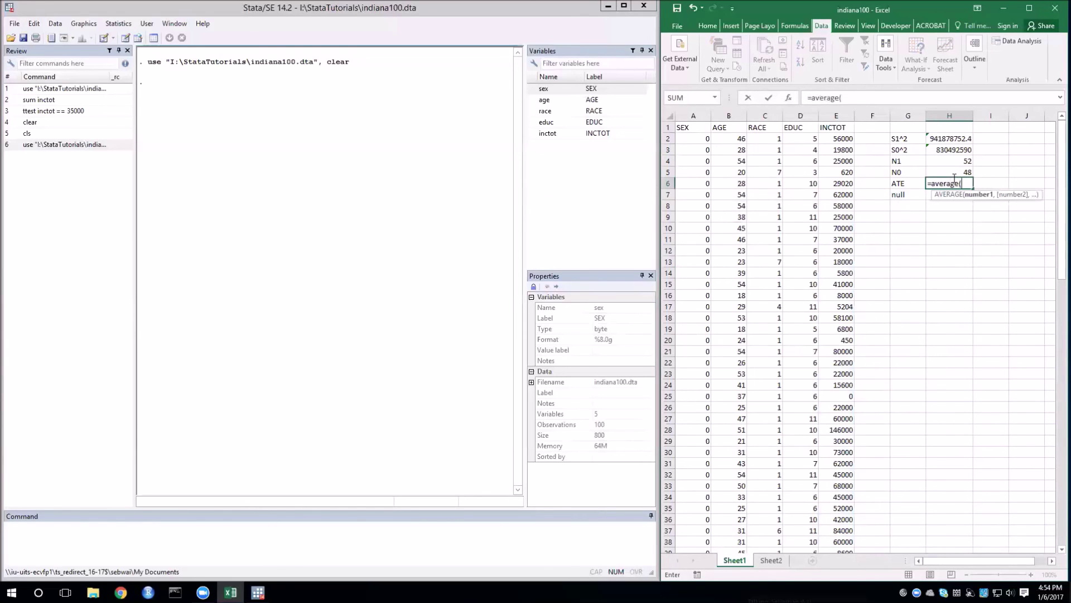
scroll(893, 396, down, 5)
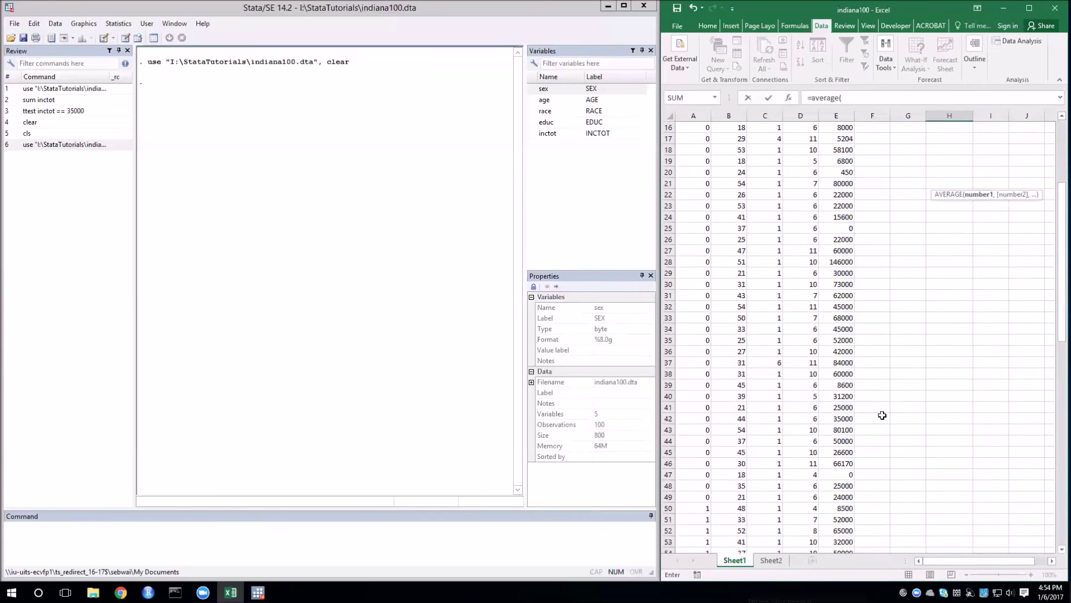
drag(838, 509, 839, 508)
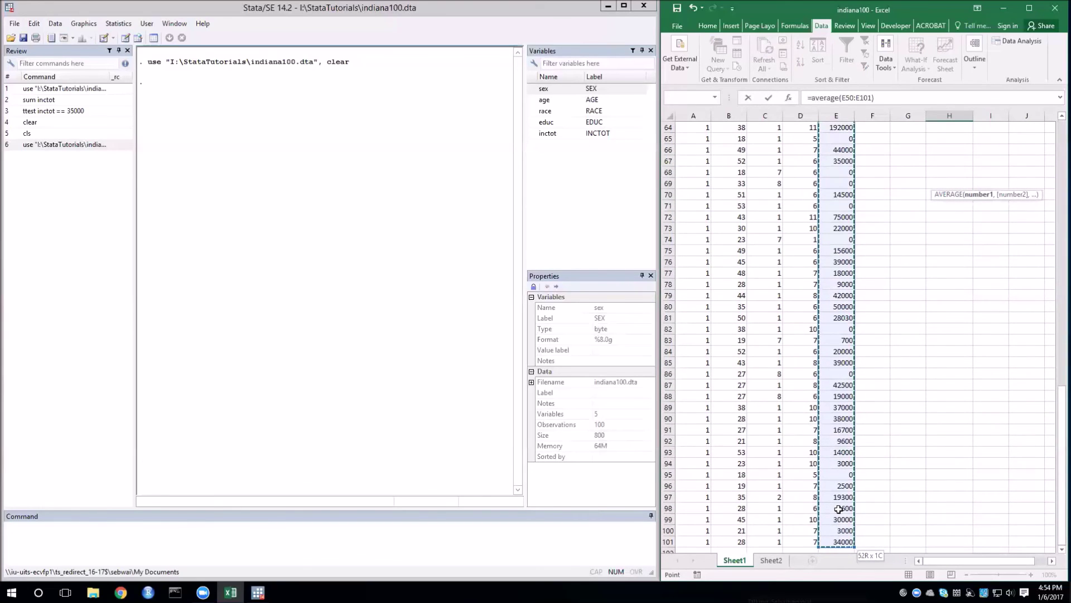
text())
scroll(904, 451, up, 6)
scroll(905, 451, up, 15)
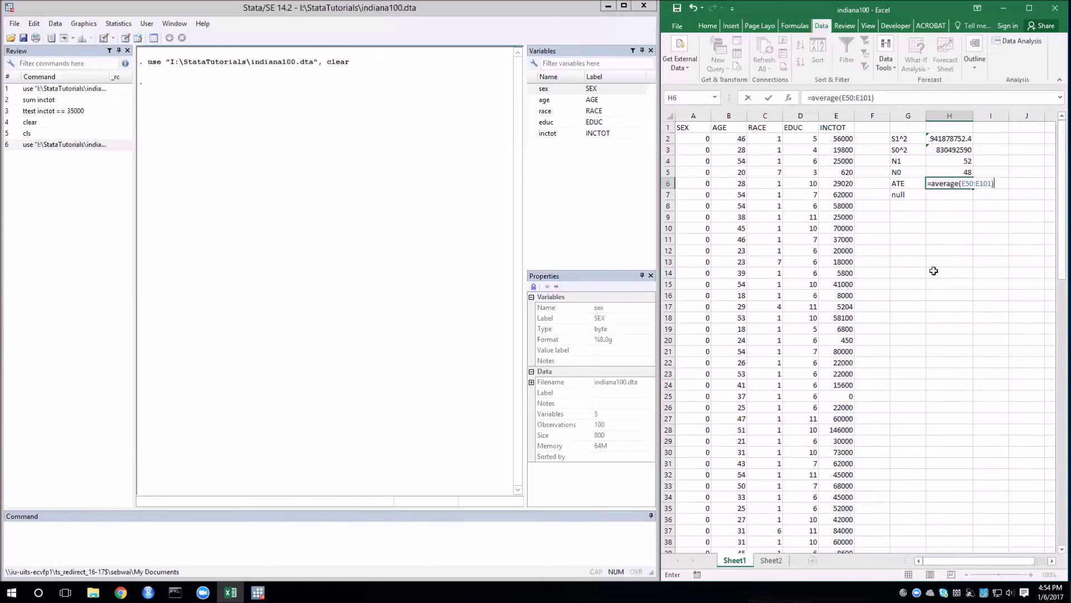
text(-average()
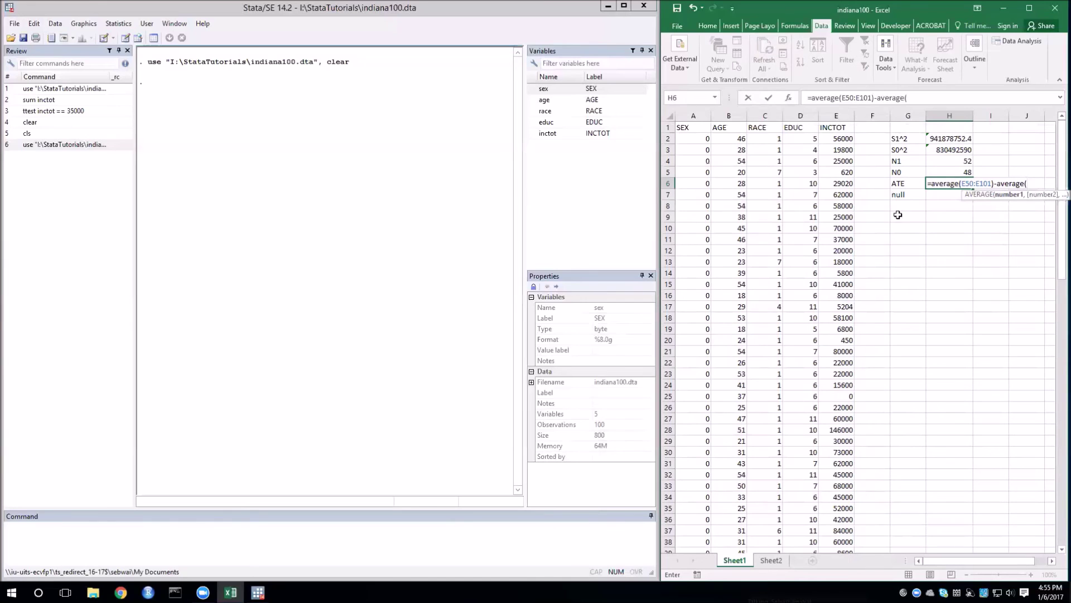
drag(840, 138, 814, 503)
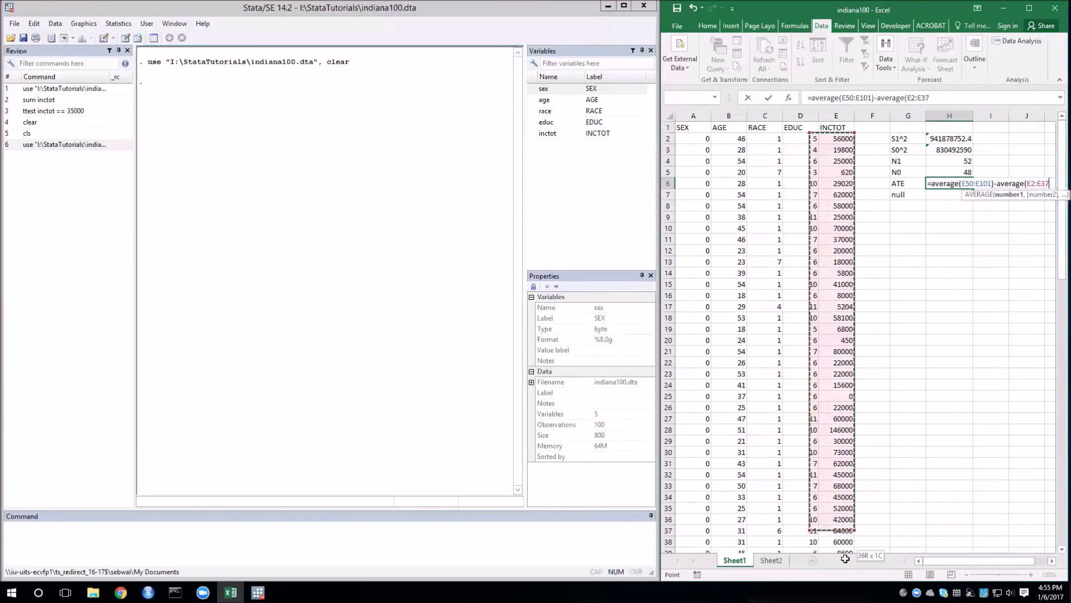
drag(845, 558, 854, 516)
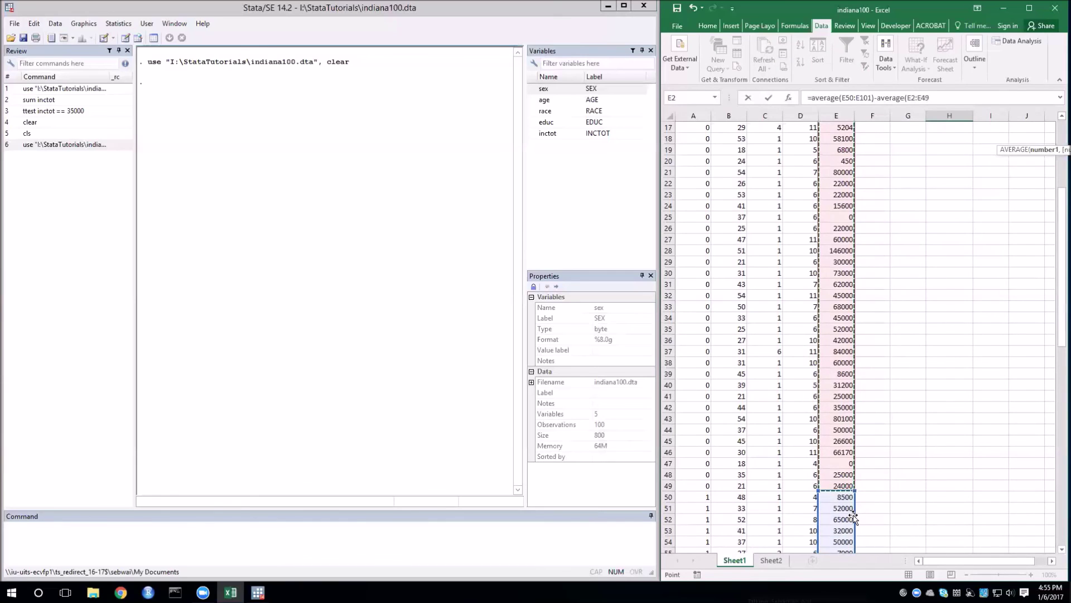
key(Return)
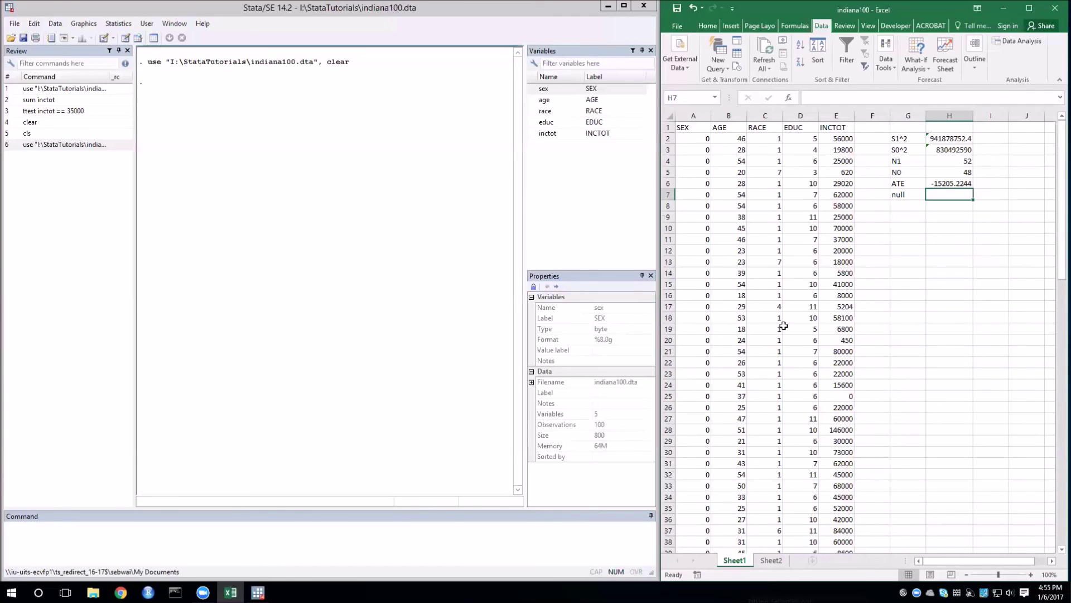
Set the null value in H7 to 0 and add the label t in G8.
text(0)
key(Return)
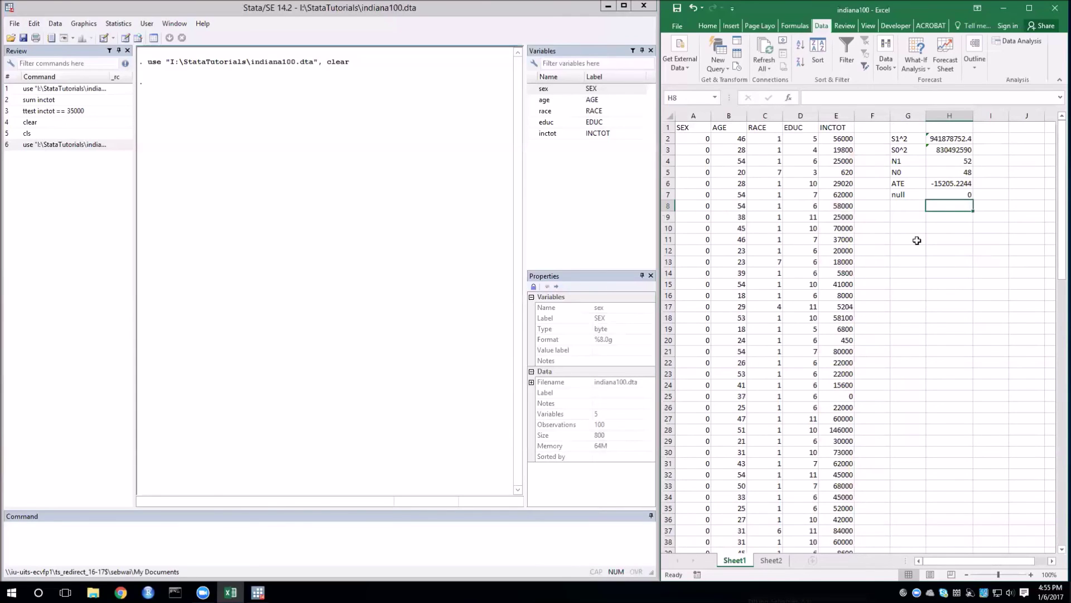
key(Left)
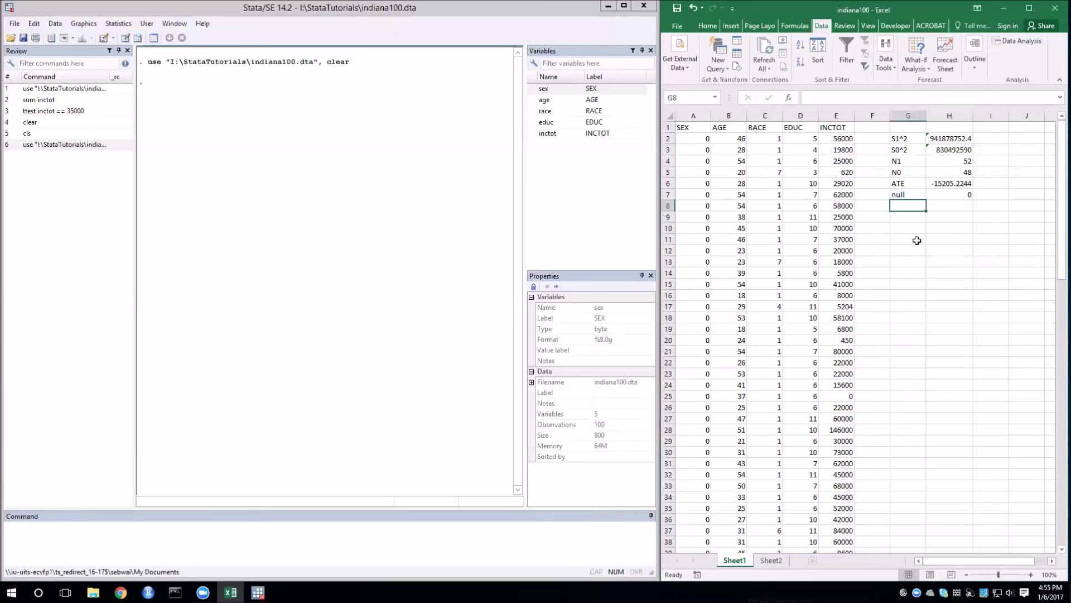
text(t)
key(Tab)
Enter =(H6-H7)/(SQRT(H2/H4+H3/H5)) in H8, giving t = -2.55504951.
text(=)
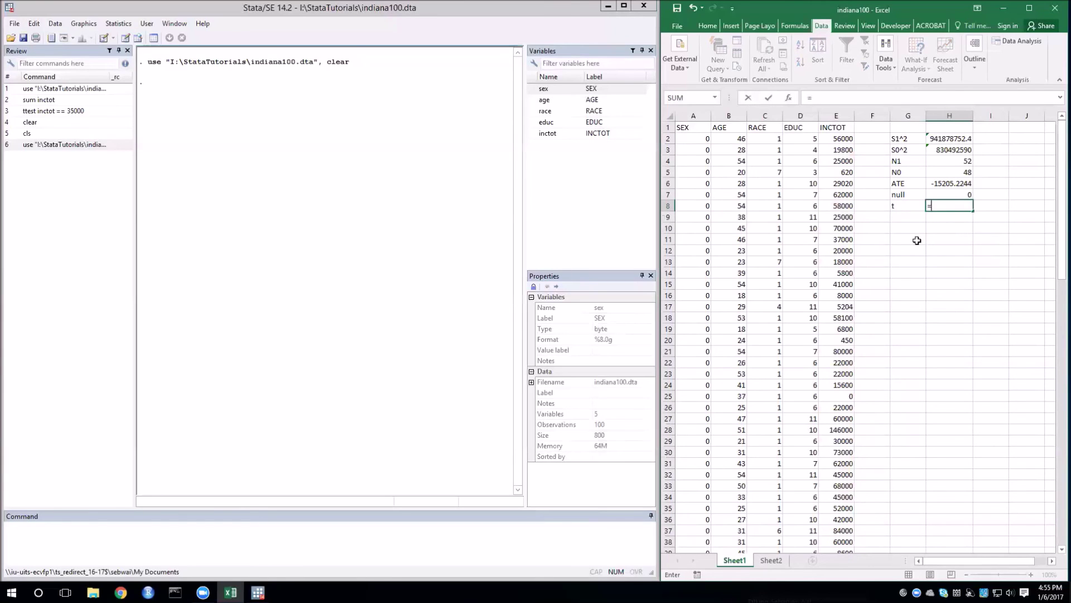
text(()
click(941, 185)
text(-)
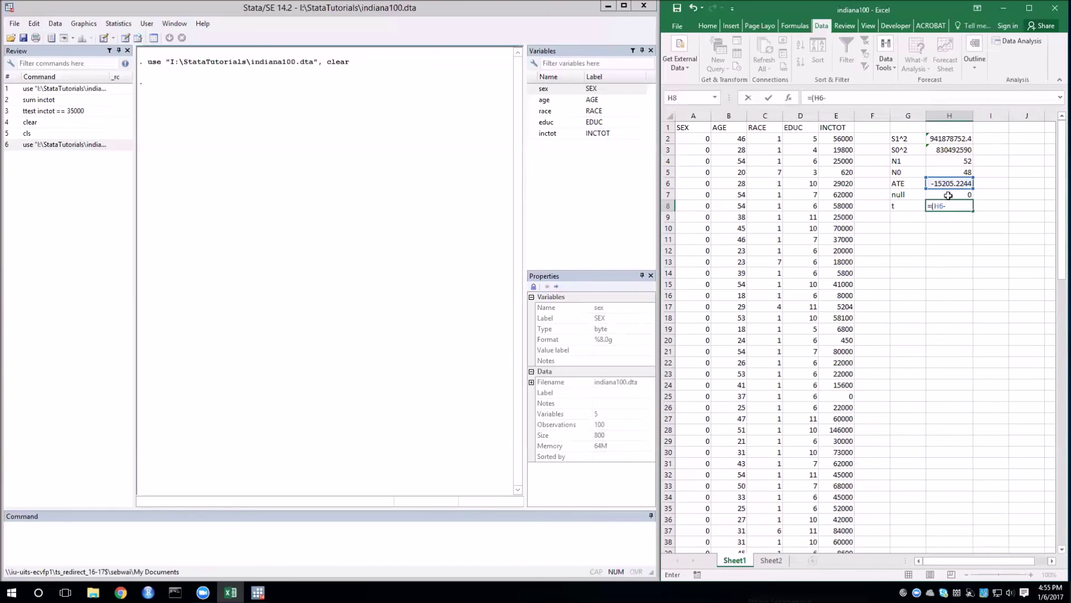
click(949, 195)
text())
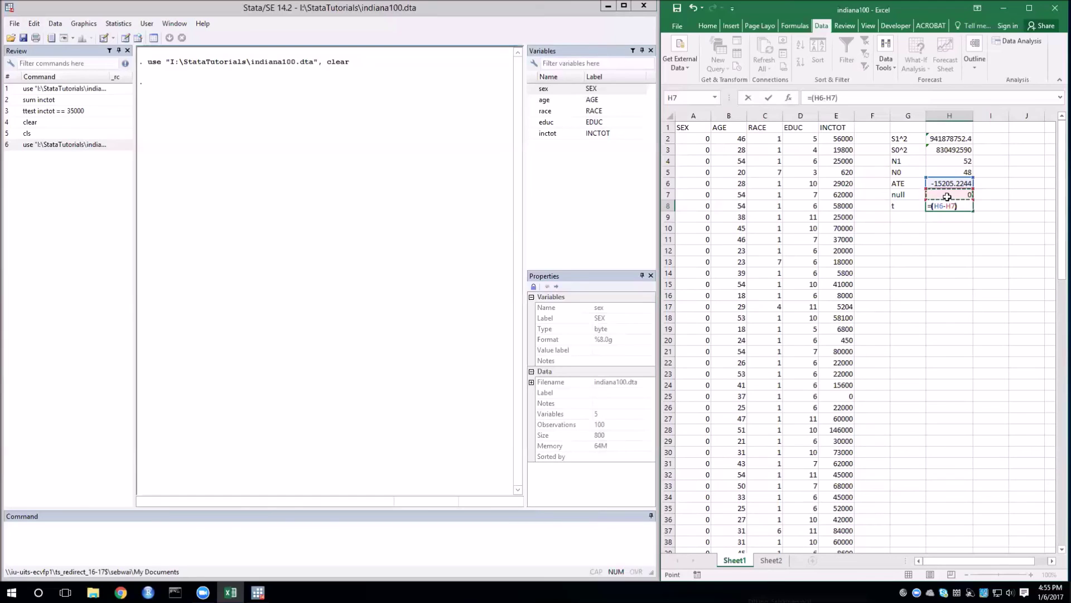
text(/(sqrt)
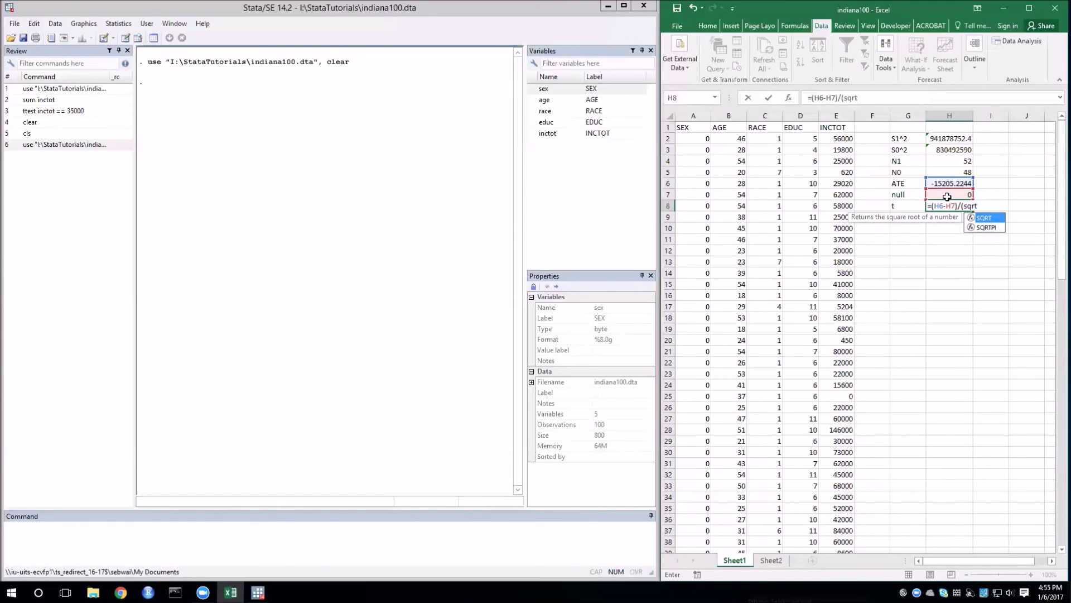
text(()
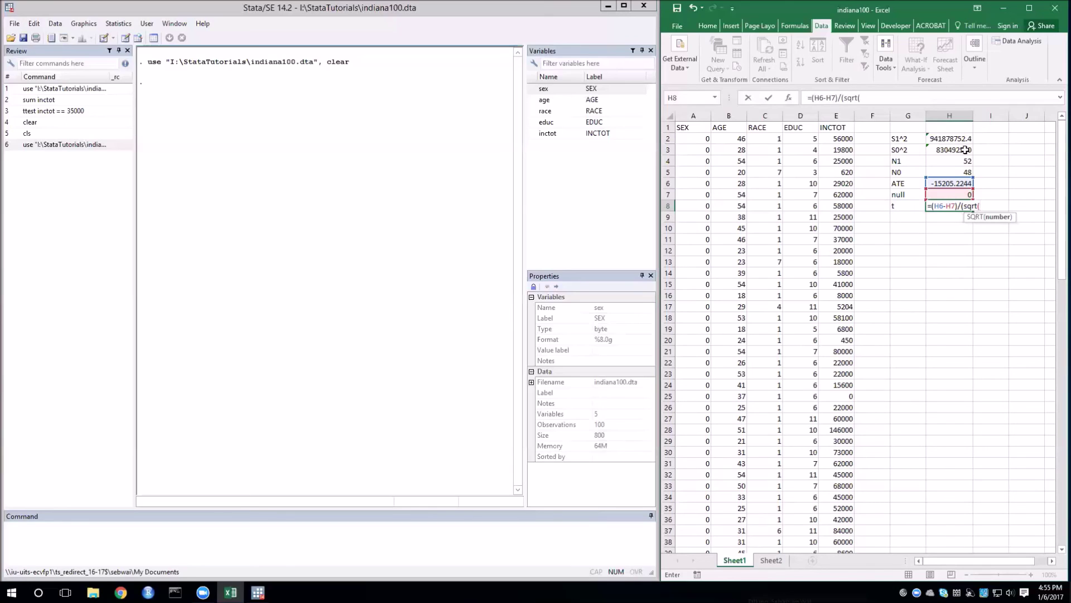
click(955, 139)
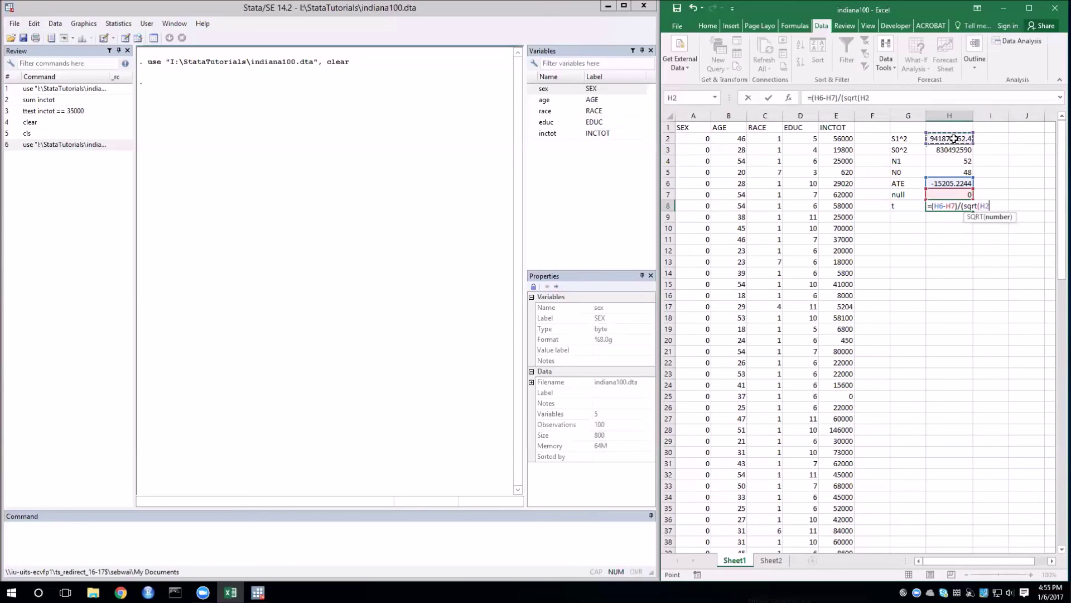
text(/)
click(949, 161)
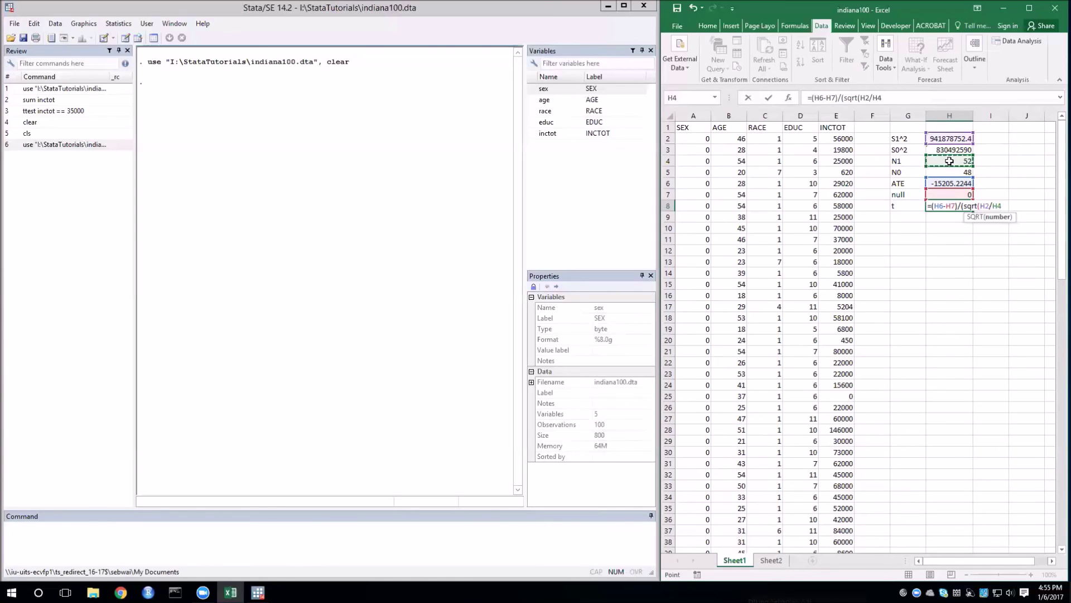
text(+)
click(948, 151)
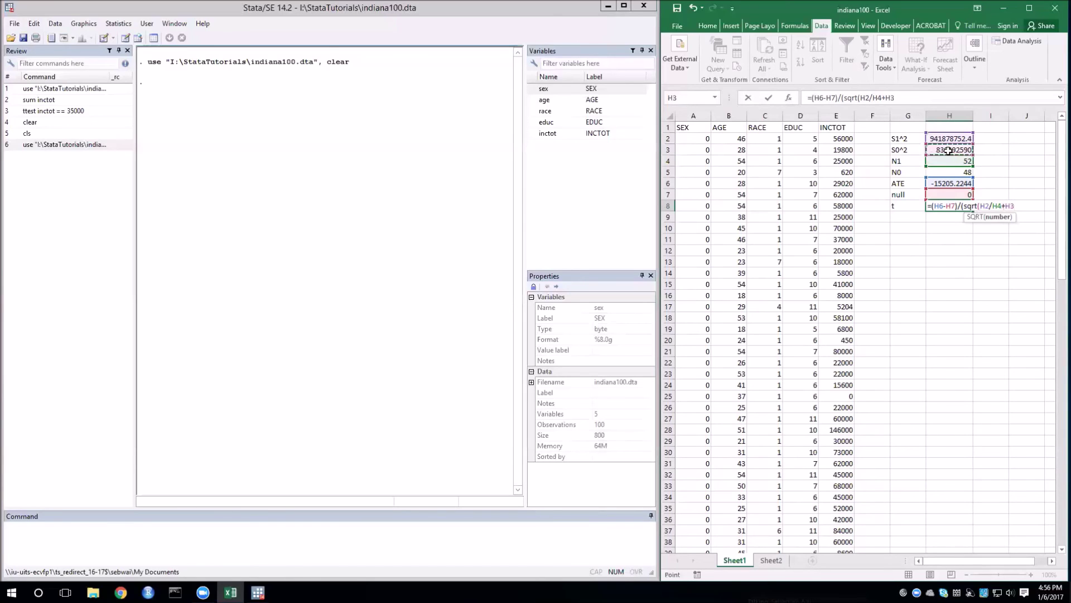
text(/)
click(949, 171)
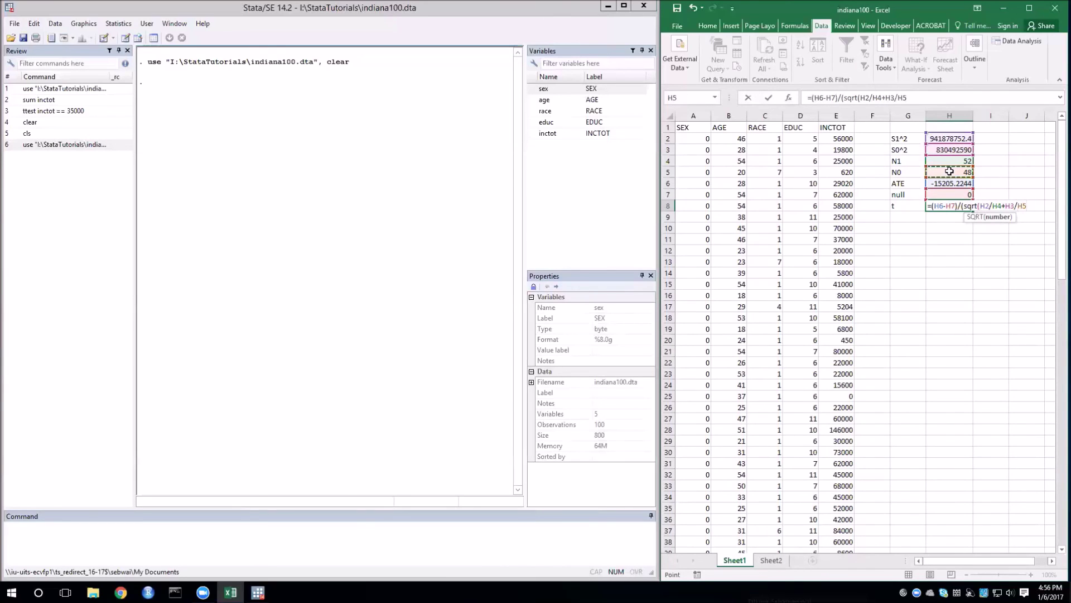
text()))
key(Return)
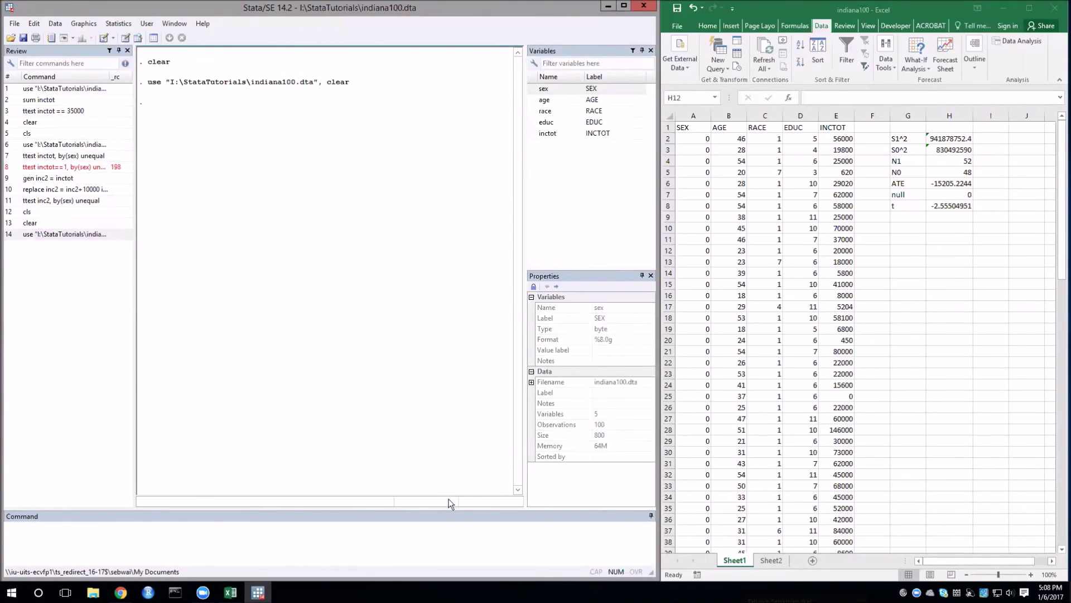
Run ttest inctot, by(sex) unequal in Stata, yielding t = 2.5550 and p = 0.0122.
click(369, 541)
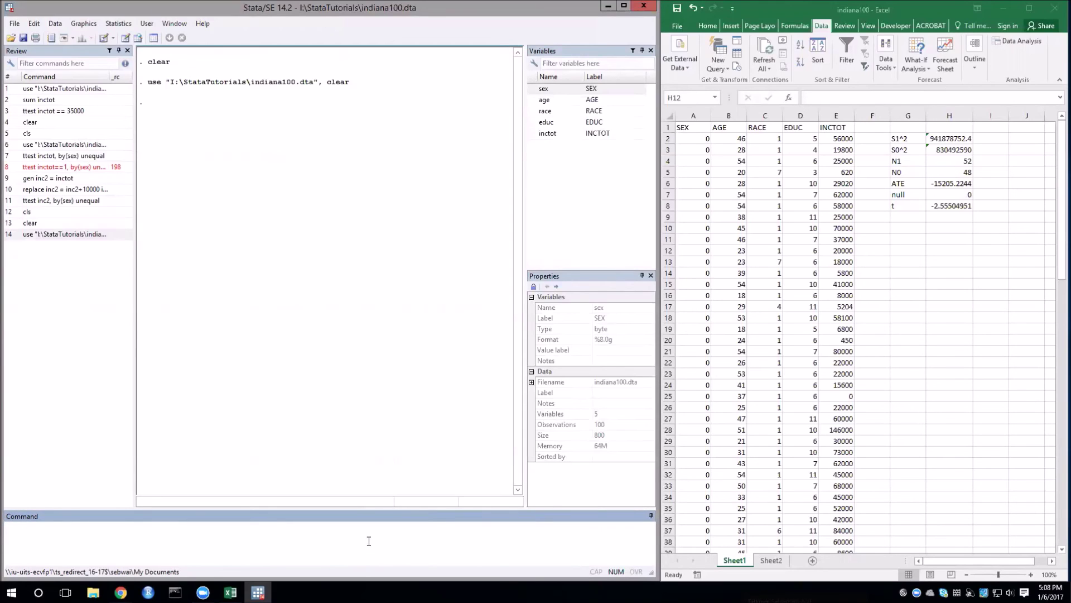
text(ttest inctot, by()
text(sex))
text(unequal)
key(Return)
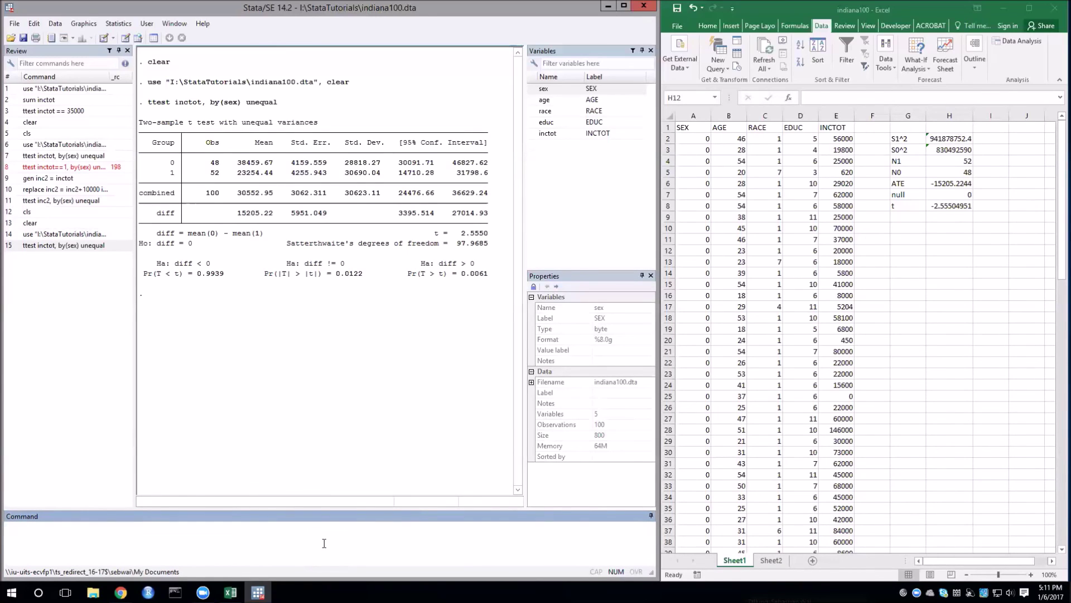
Run sum inctot if sex and sum inctot if !sex, discarding an extra unfinished command.
text(sum)
text(inctot if sex)
key(Return)
text(sum inctot if)
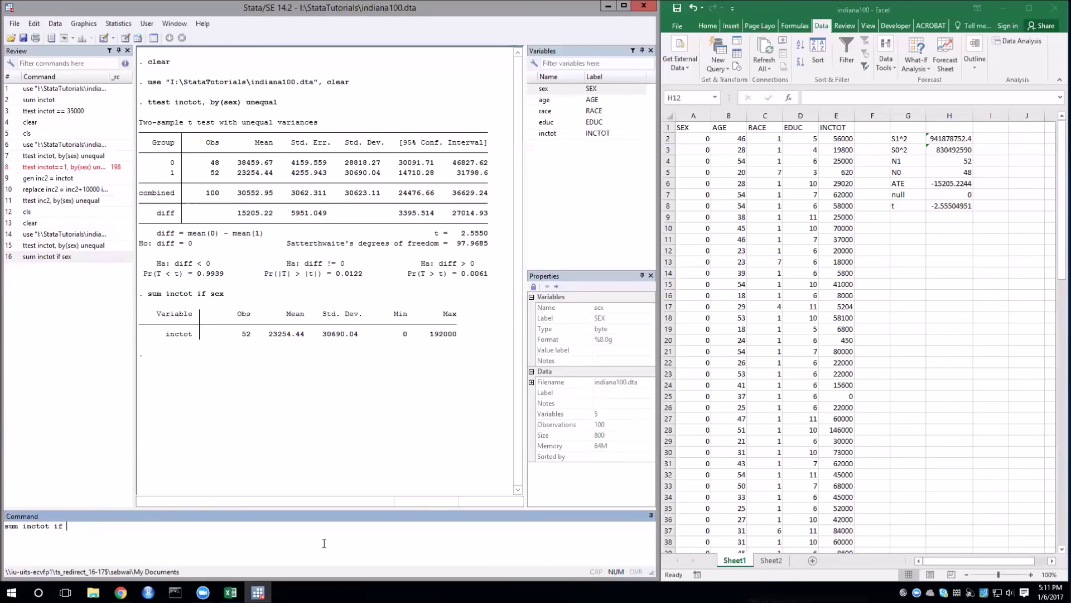
text( !sex)
key(Return)
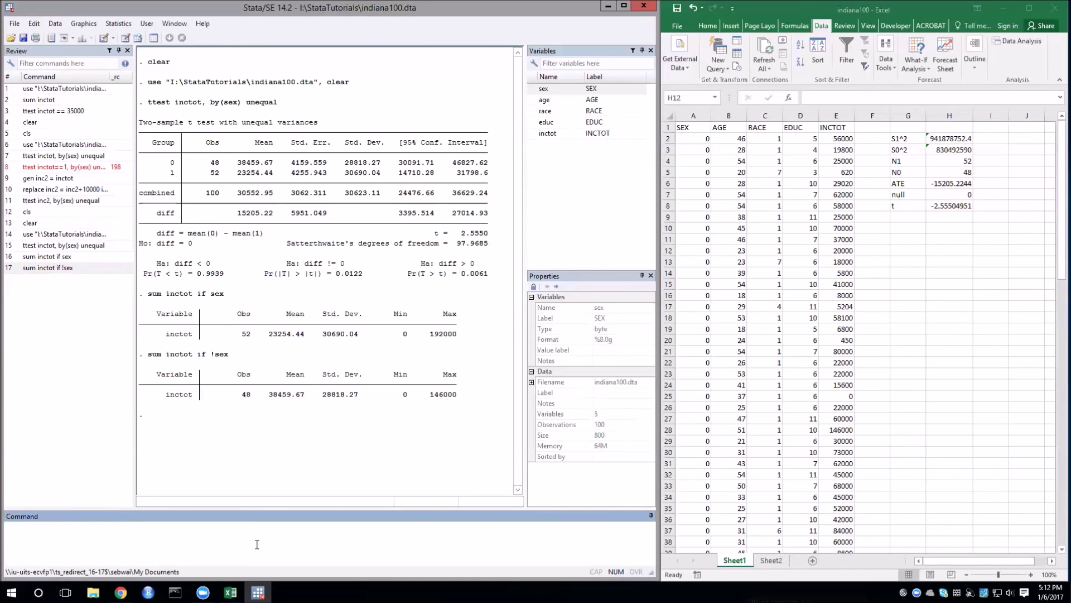
text(sum inc)
text(tot if sex)
text( == 1)
key(Escape)
Change the null value in H7 to -10000 so t recalculates to -0.87467344.
click(971, 195)
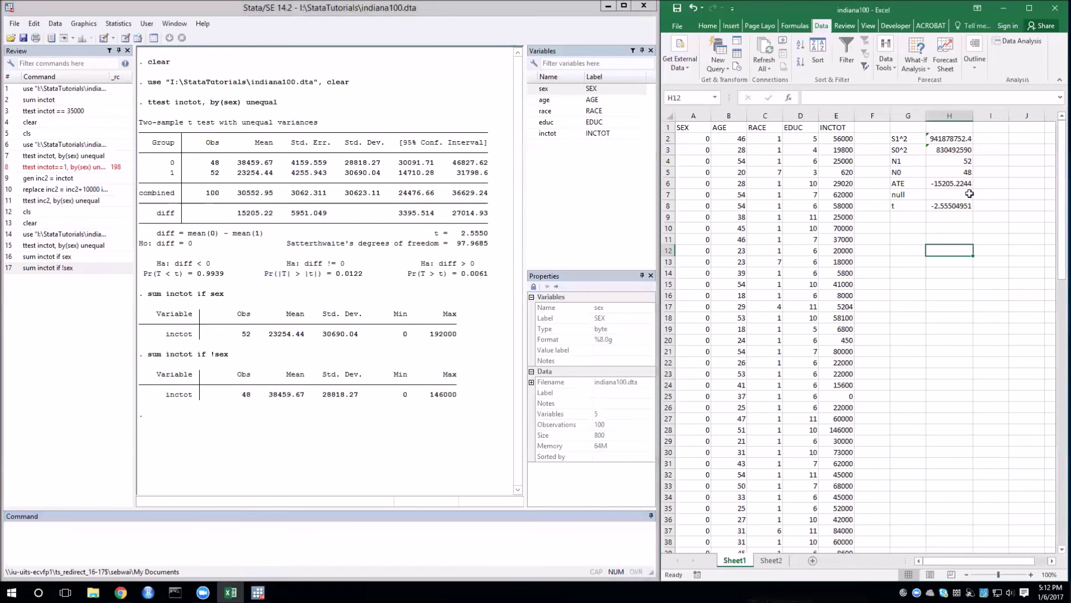
click(971, 195)
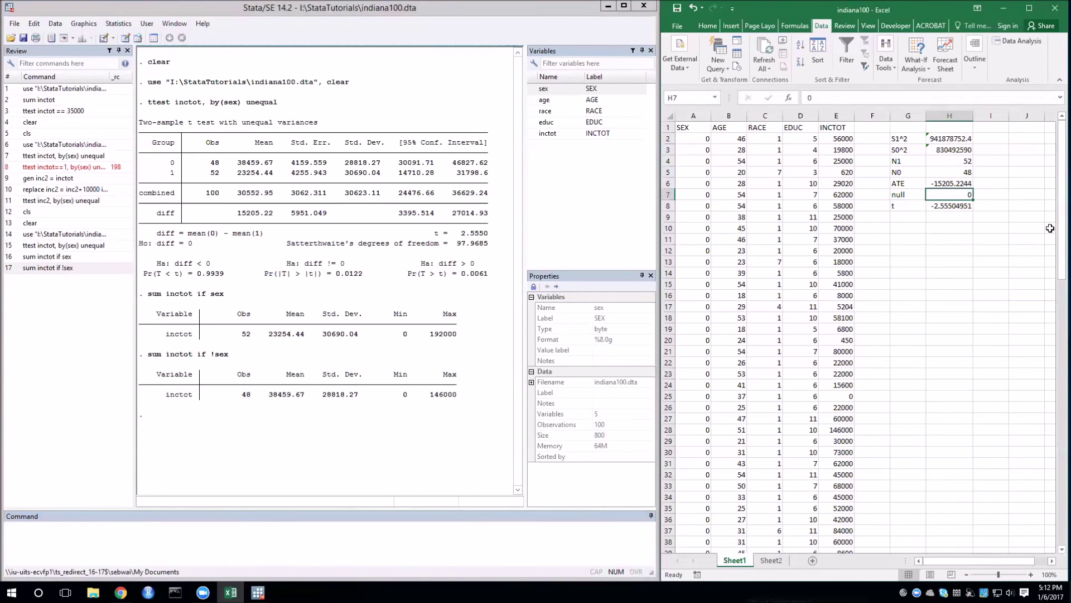
text(-1000)
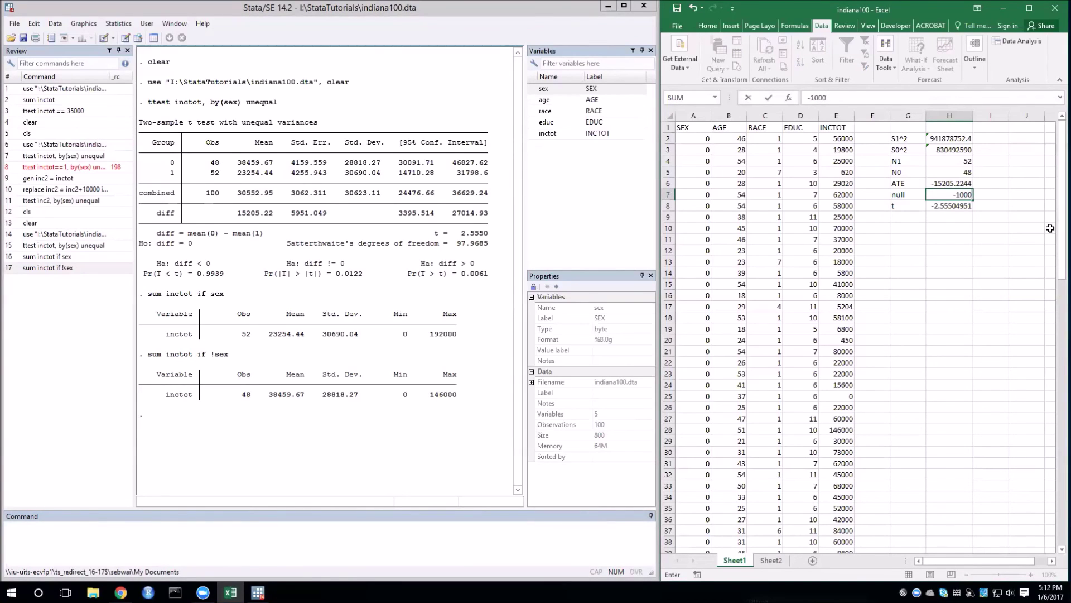
text(0)
click(948, 258)
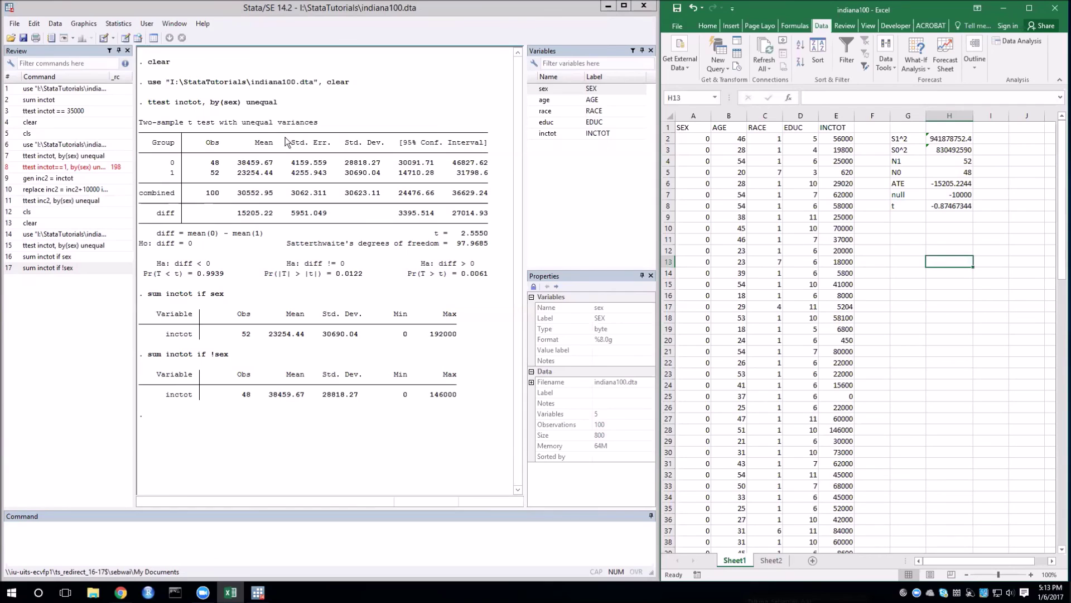
Run replace inctot = inctot + 10000 if sex, changing 52 sex-1 incomes.
click(260, 547)
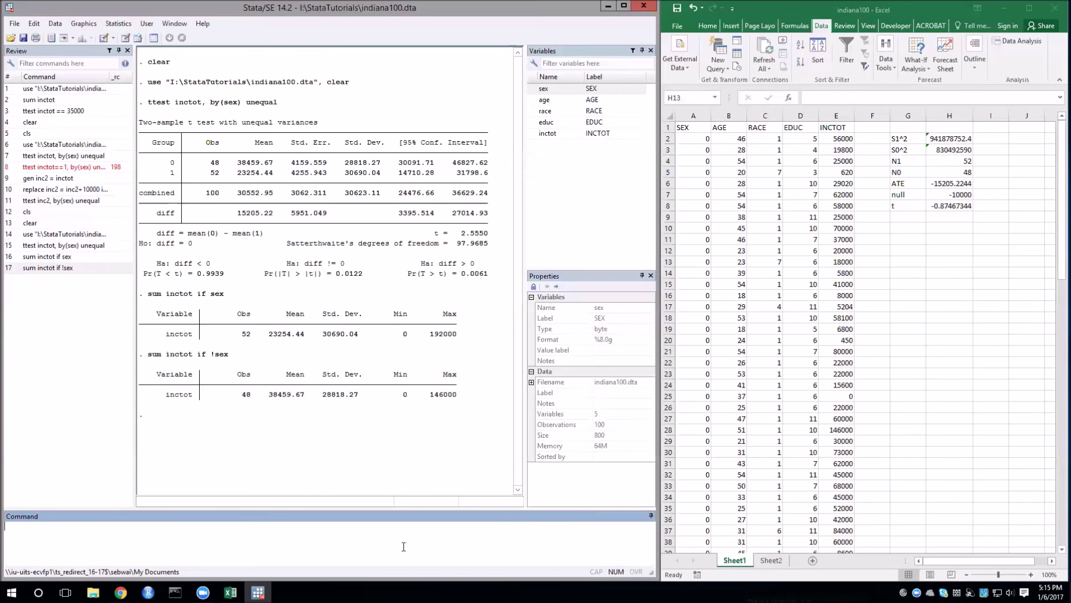
text(replace inctot = inctot + 10000 if sex)
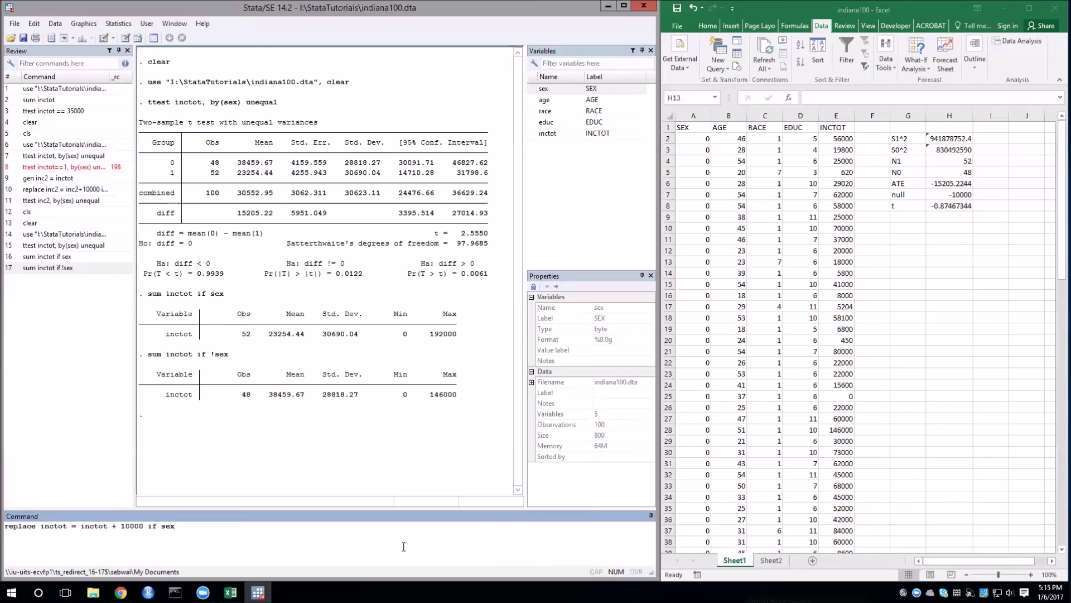
key(Return)
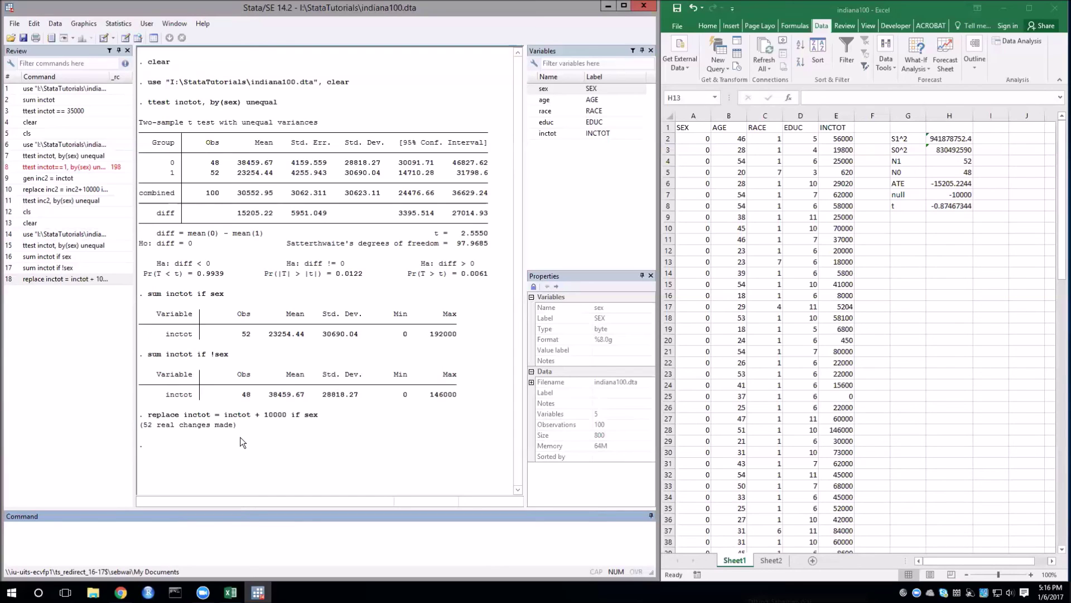
Rerun ttest inctot, by(sex) unequal from the Review history, giving t = 0.8747, p = 0.3839.
click(92, 246)
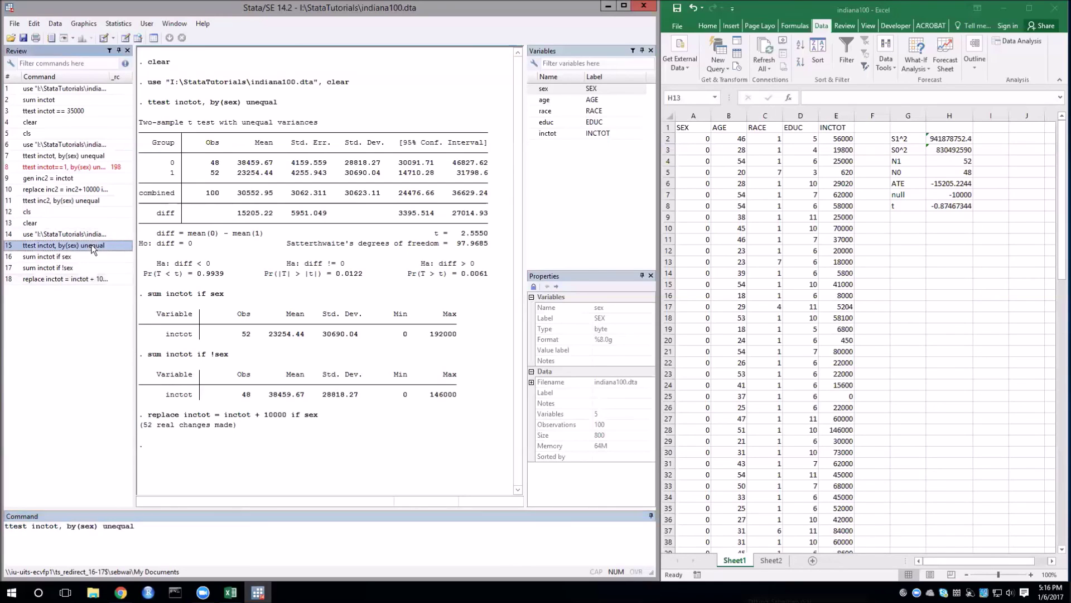
click(231, 537)
key(Return)
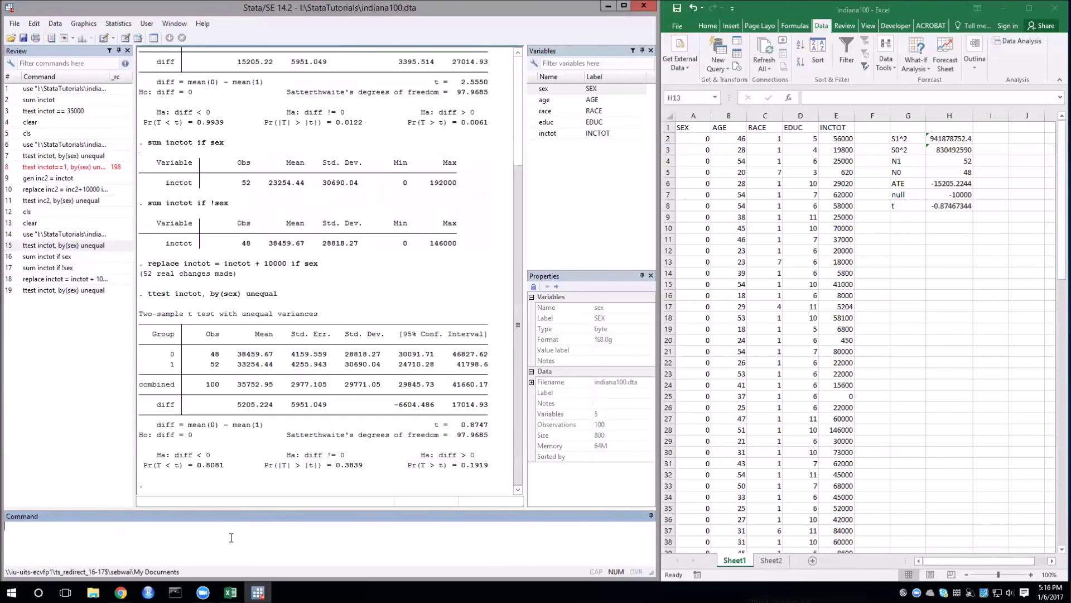